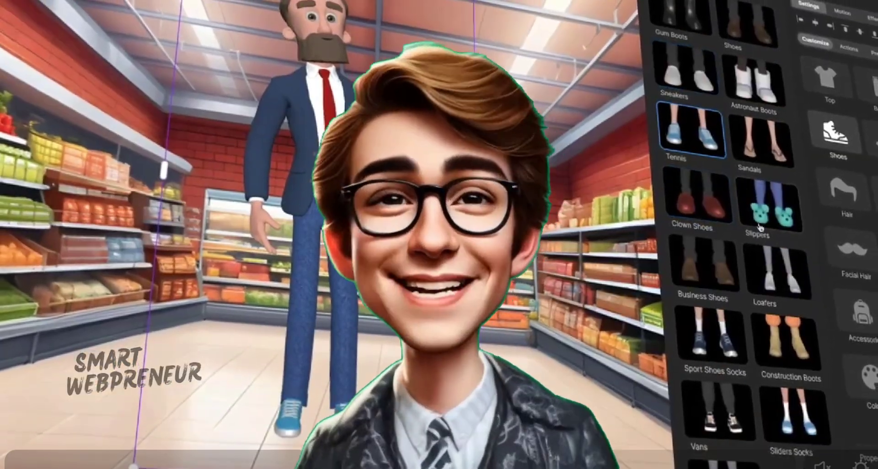
- Give the character the Curly Top hairstyle and drop an audio clip onto the timeline track
click(846, 190)
click(609, 256)
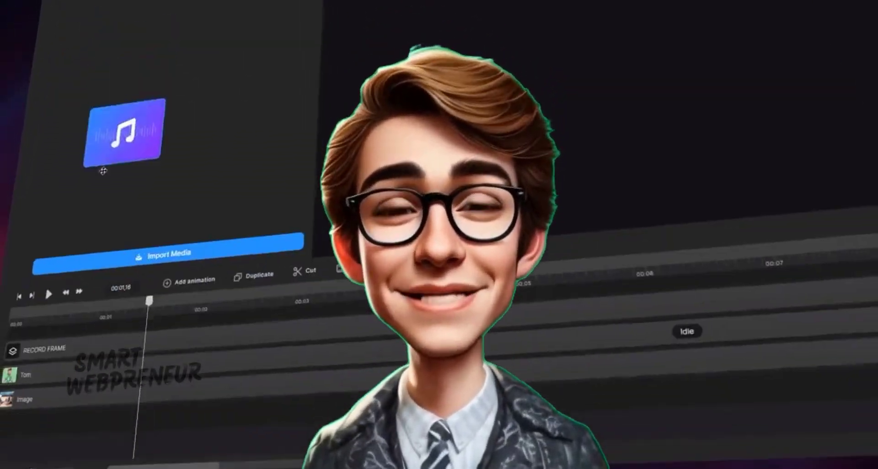
drag(103, 171, 14, 409)
right_click(375, 394)
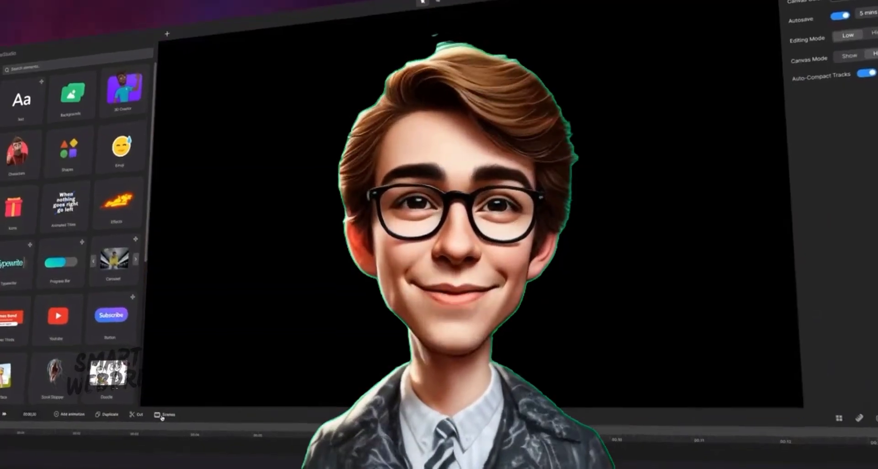
- Scroll the sales page past the promo video, $67 pricing and reviews to the 'crazy expensive' cards
scroll(741, 186, down, 4)
scroll(742, 185, down, 2)
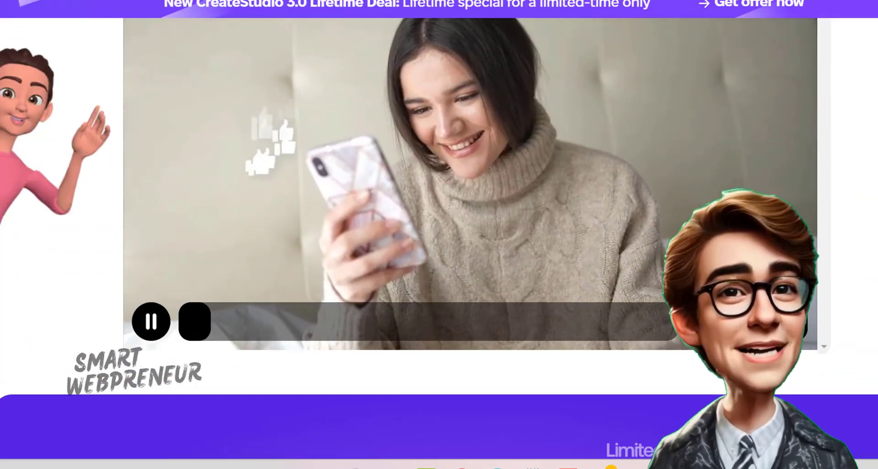
scroll(632, 249, down, 4)
scroll(636, 249, down, 5)
scroll(619, 253, down, 5)
scroll(618, 252, down, 5)
scroll(616, 250, down, 3)
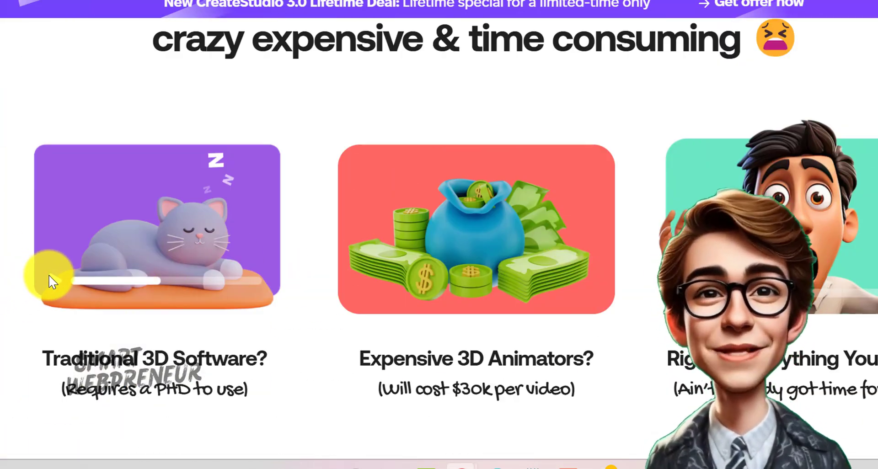
scroll(406, 288, down, 5)
scroll(412, 284, down, 8)
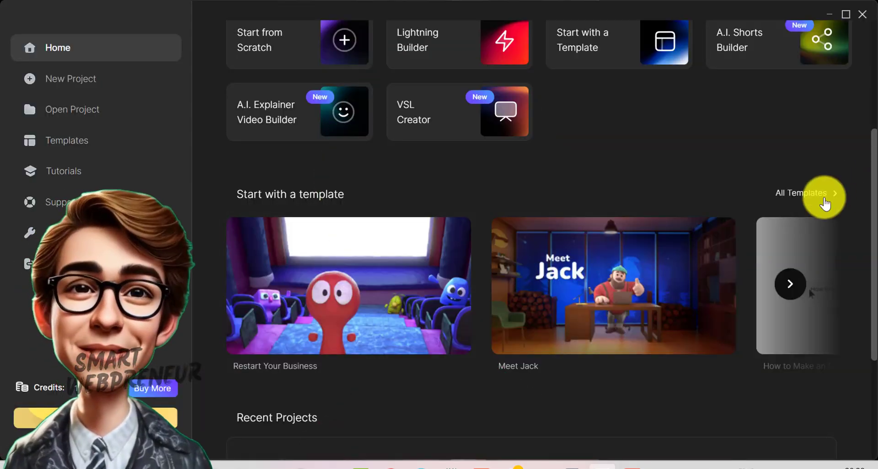
- Open the template library and scroll through its template categories
click(826, 203)
scroll(503, 261, down, 3)
scroll(412, 243, down, 2)
scroll(439, 235, down, 2)
scroll(441, 236, down, 2)
scroll(442, 237, down, 2)
scroll(443, 237, down, 3)
- Return to the Home dashboard and scroll down to the starter template gallery
click(61, 61)
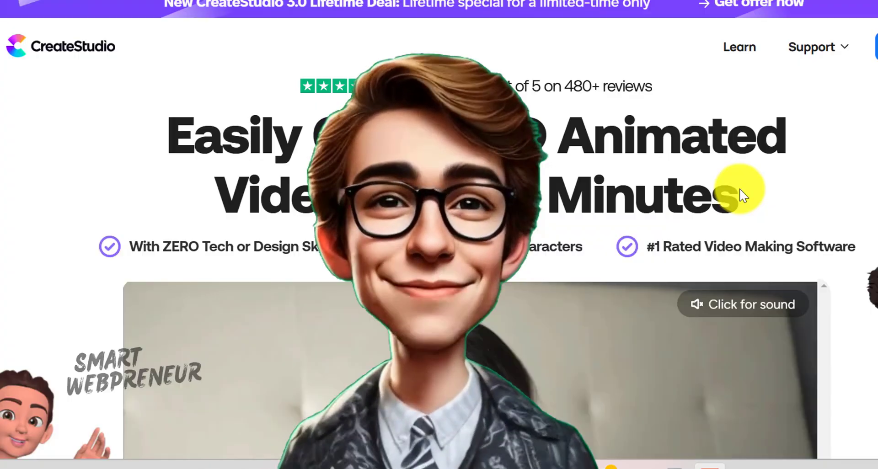
scroll(741, 197, down, 3)
scroll(737, 202, down, 3)
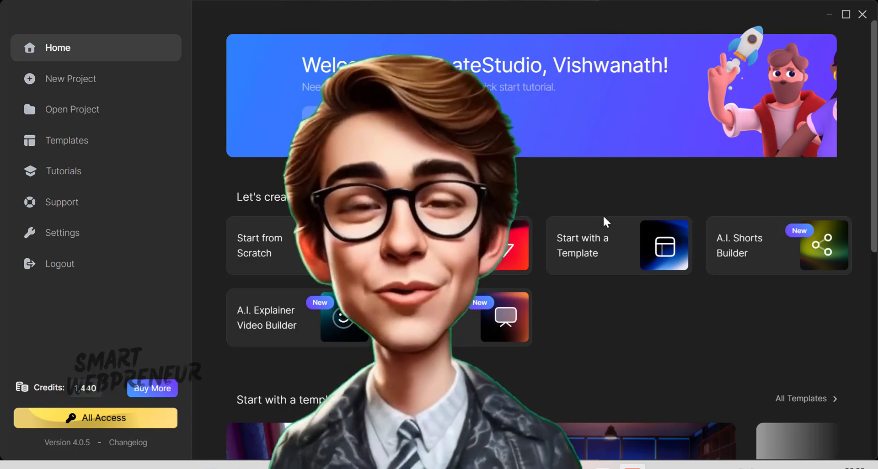
scroll(612, 238, down, 3)
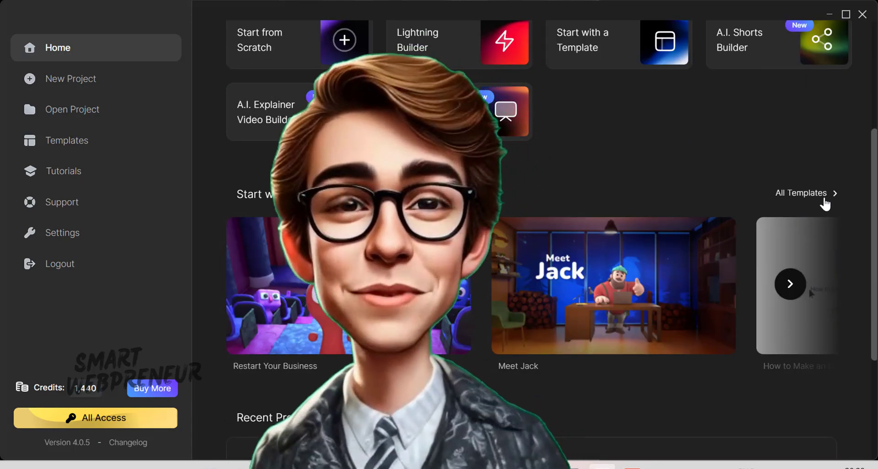
- Open the settings page from the sidebar and scroll through installations and the Migration Tool
click(825, 203)
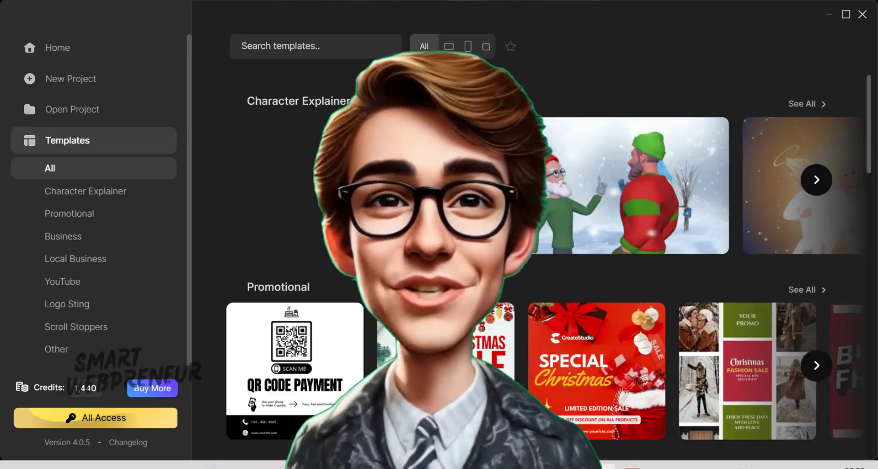
scroll(529, 279, down, 2)
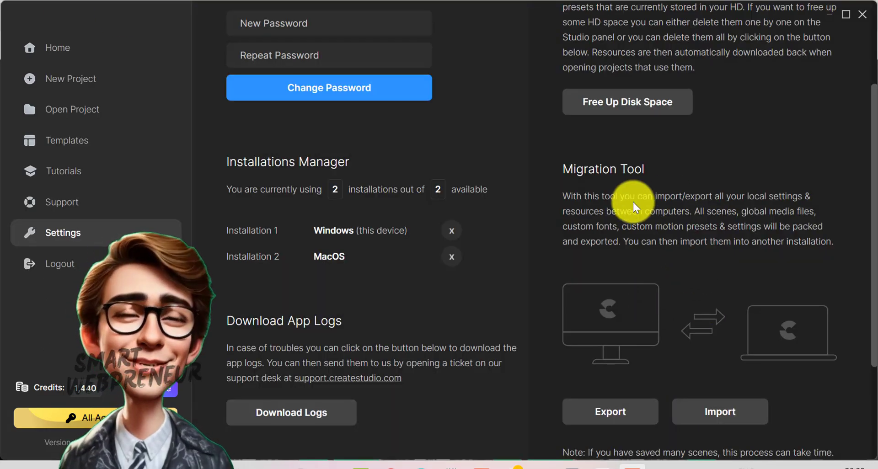
scroll(770, 238, down, 1)
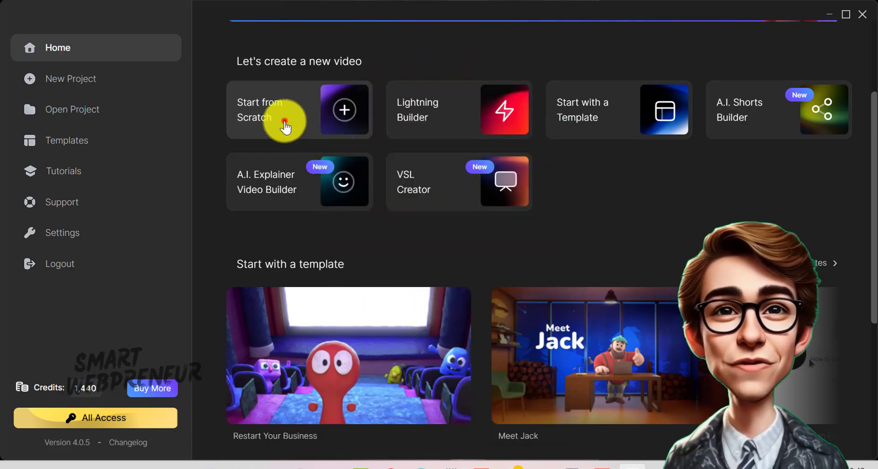
- Start a blank project from scratch and set its canvas colour to white (ffffff)
click(284, 121)
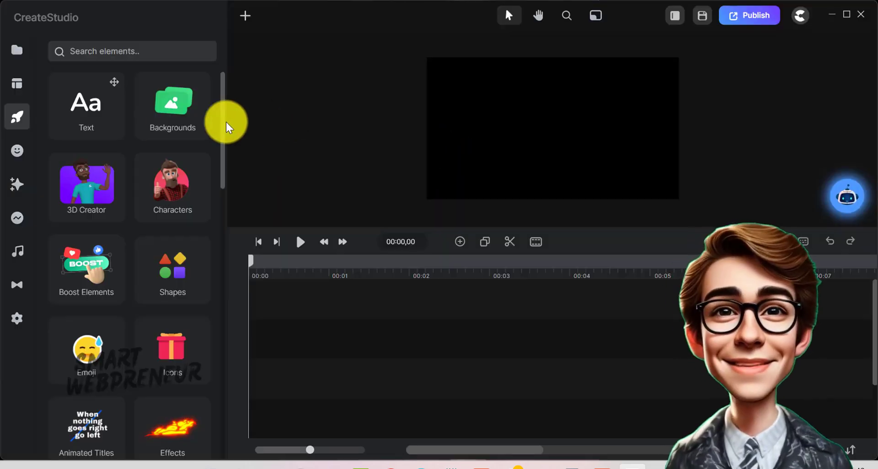
click(17, 317)
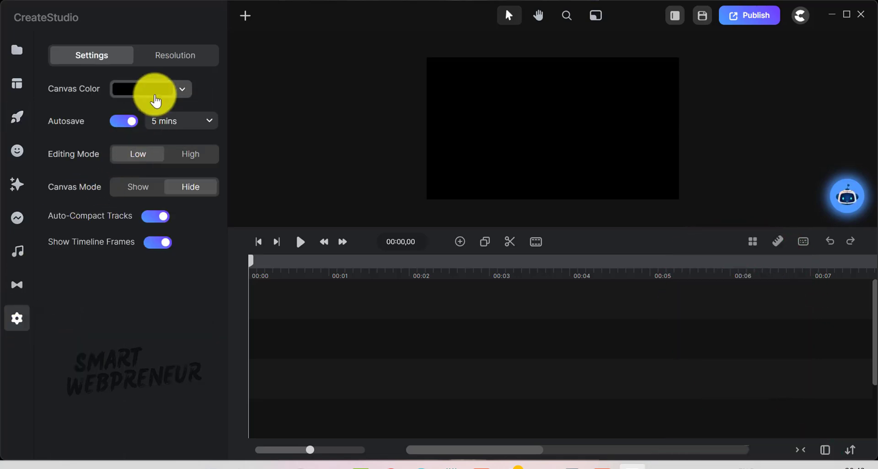
click(154, 96)
drag(179, 142, 157, 125)
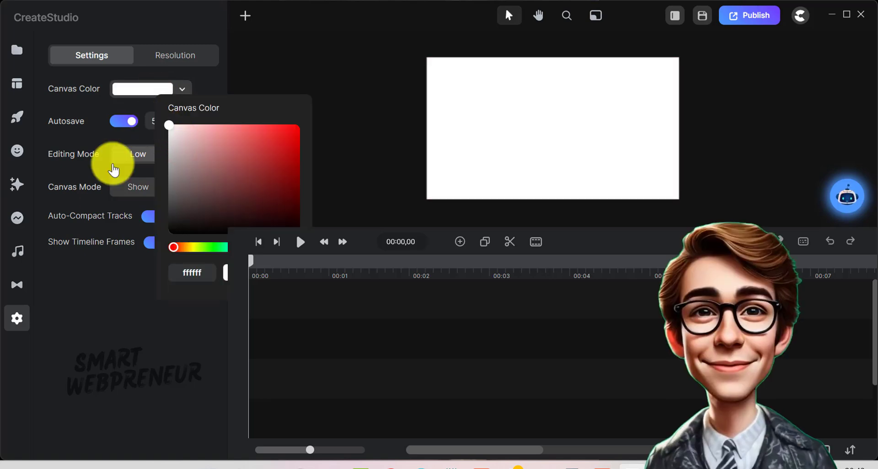
click(104, 291)
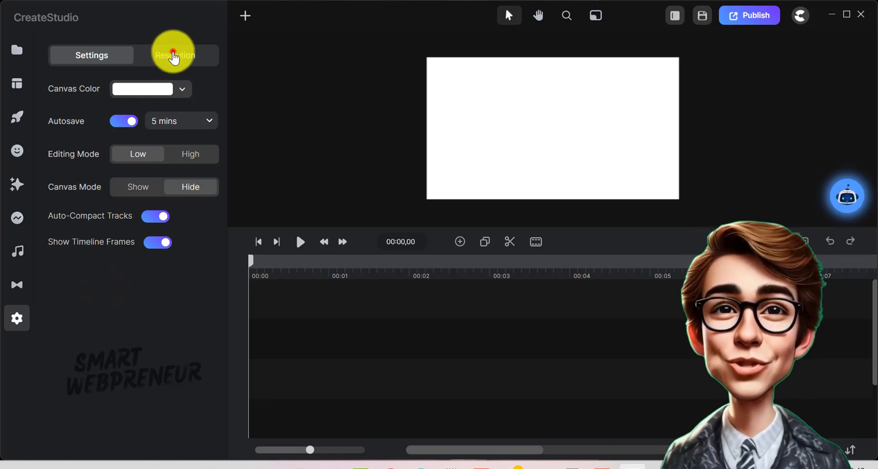
- Try vertical, square 1080×1080 and portrait 1080×1350 formats, returning to standard 1920×1080
click(174, 56)
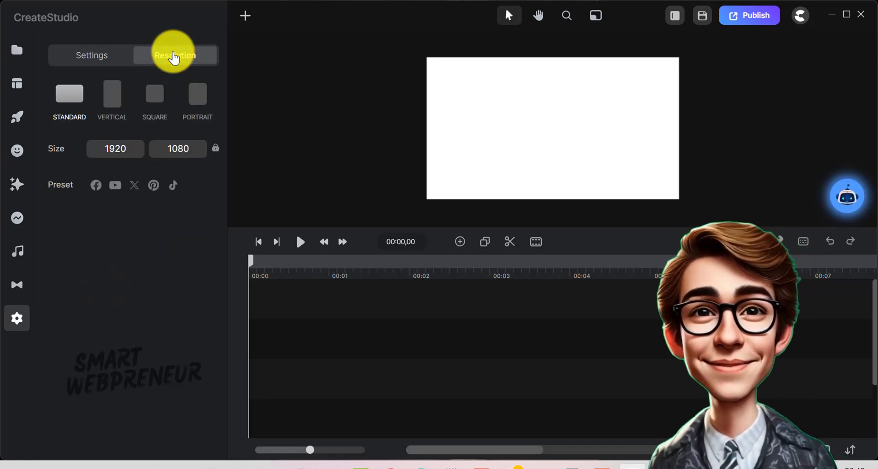
click(108, 95)
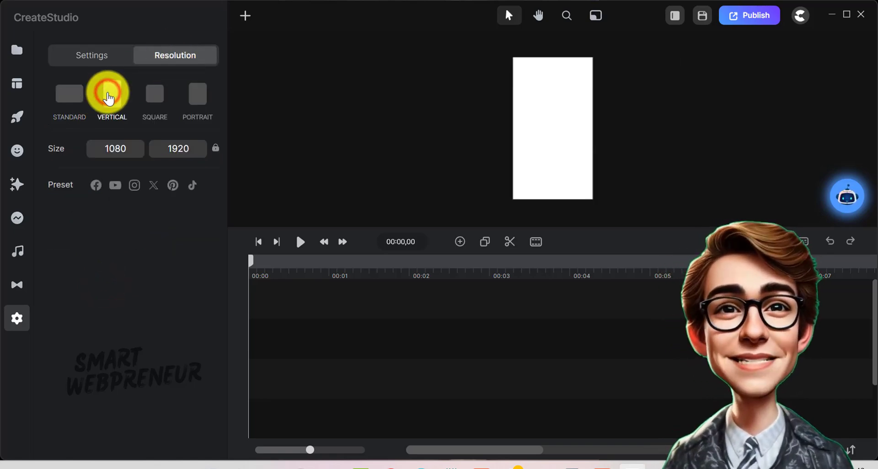
click(156, 95)
click(198, 99)
click(65, 104)
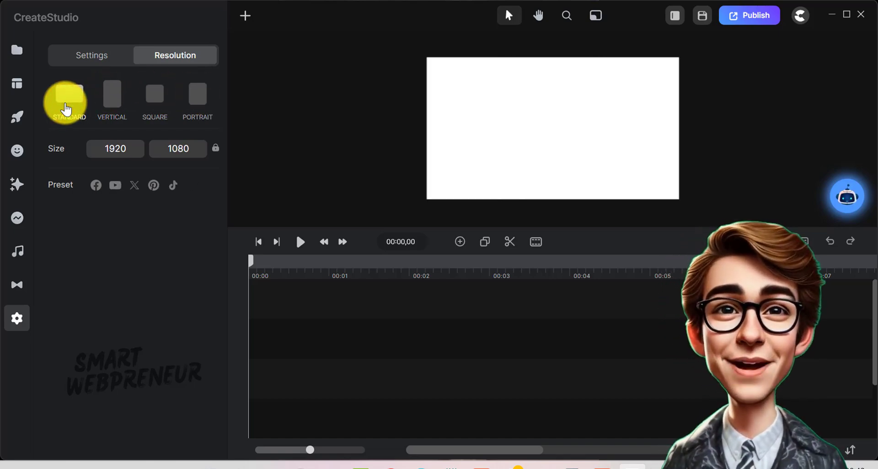
- Browse the Facebook, YouTube and X size presets, picking 2K Video 2560×1440
click(95, 191)
click(118, 191)
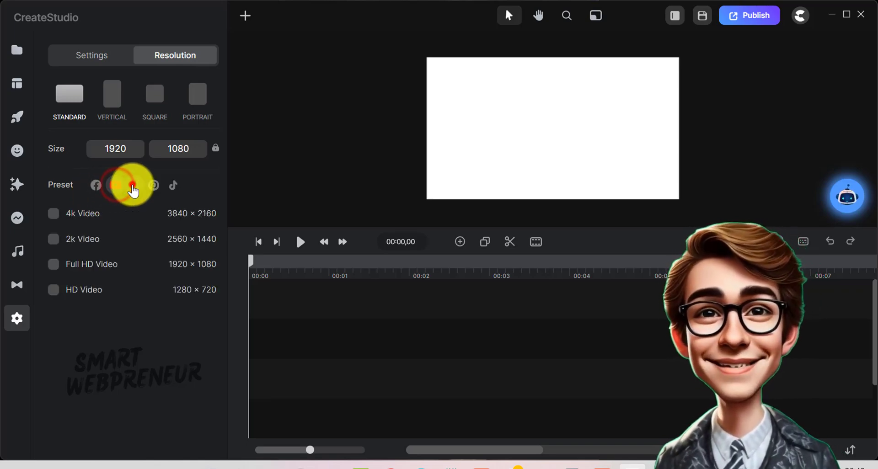
click(132, 188)
click(112, 187)
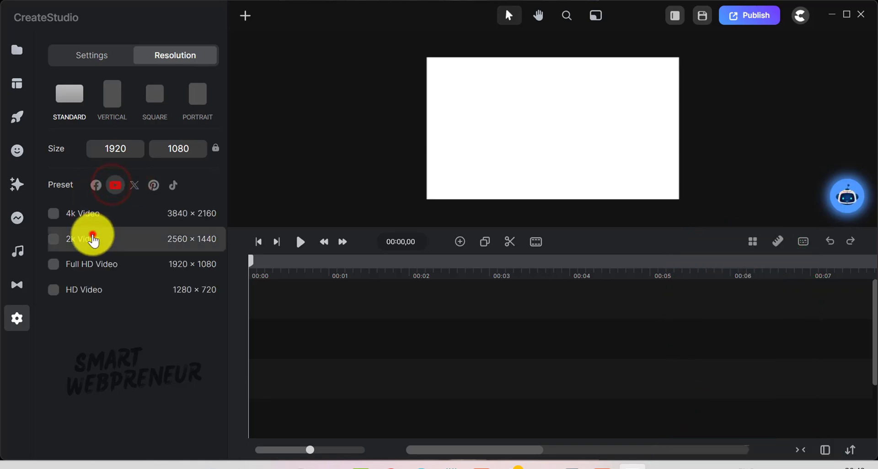
click(92, 238)
click(675, 16)
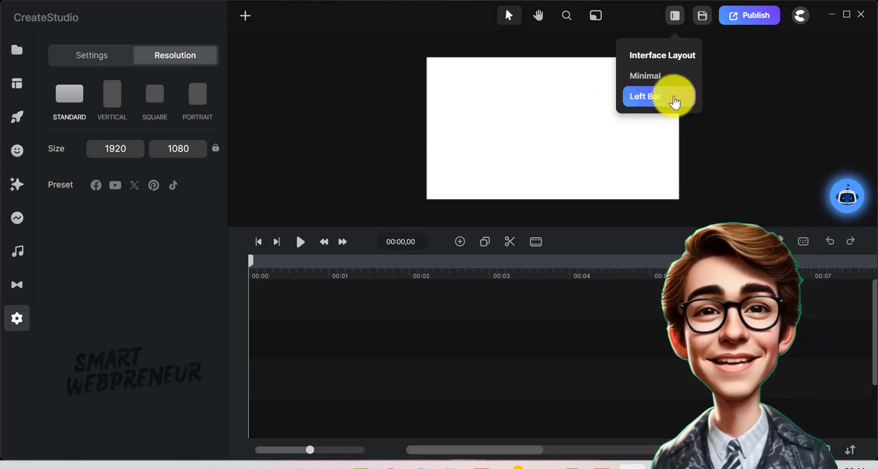
- Try the Minimal layout, revert to Left Bar, and show the Scenes library (Clay, Jack, Minimal)
click(660, 81)
click(660, 98)
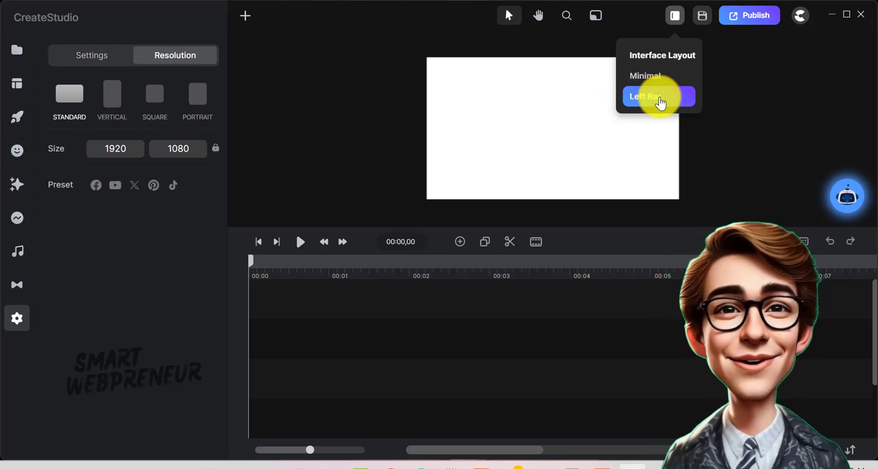
click(18, 50)
click(18, 84)
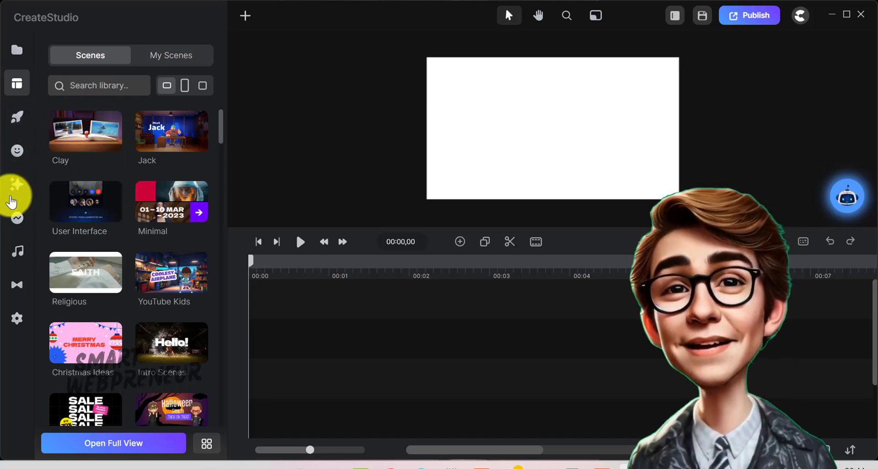
- Scroll the scenes, then open Studio elements and browse through the Backgrounds
scroll(163, 218, down, 2)
scroll(163, 219, down, 2)
click(18, 119)
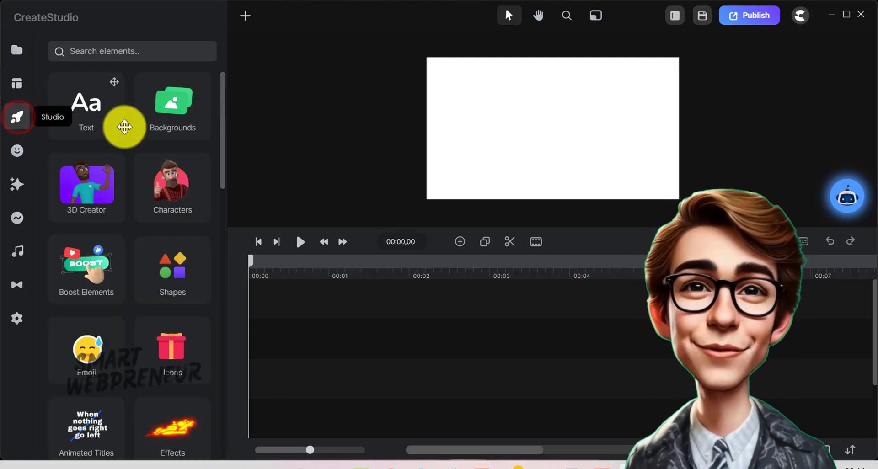
click(160, 106)
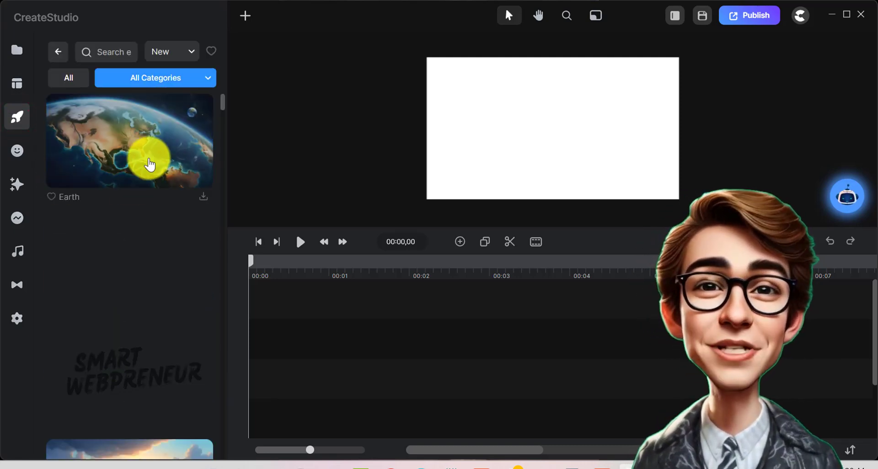
scroll(163, 220, down, 2)
scroll(163, 242, down, 3)
scroll(164, 244, down, 2)
scroll(170, 257, down, 3)
scroll(165, 261, down, 3)
scroll(165, 261, down, 3)
- Browse the Characters library filtered to show only 3D characters
click(172, 198)
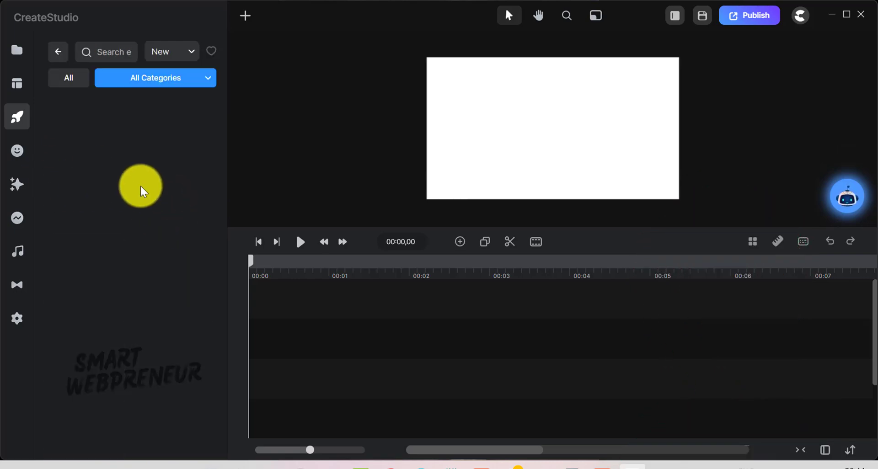
scroll(156, 228, down, 3)
scroll(168, 243, down, 3)
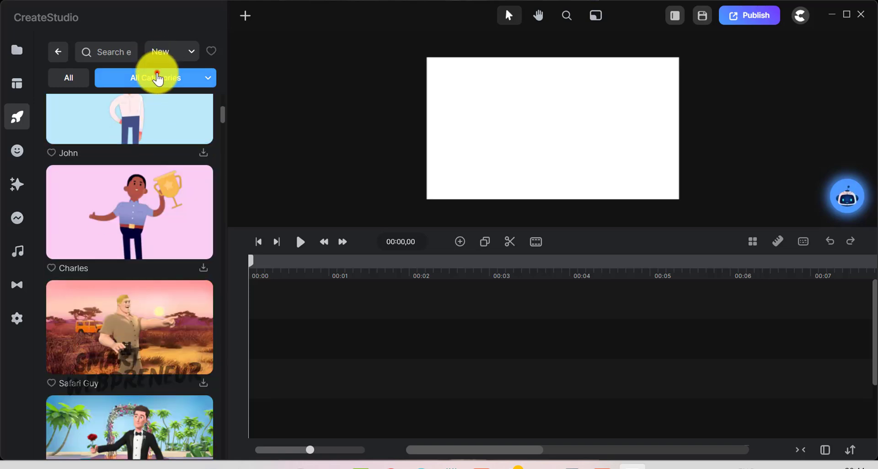
click(157, 78)
click(138, 115)
scroll(181, 210, down, 5)
scroll(174, 228, down, 3)
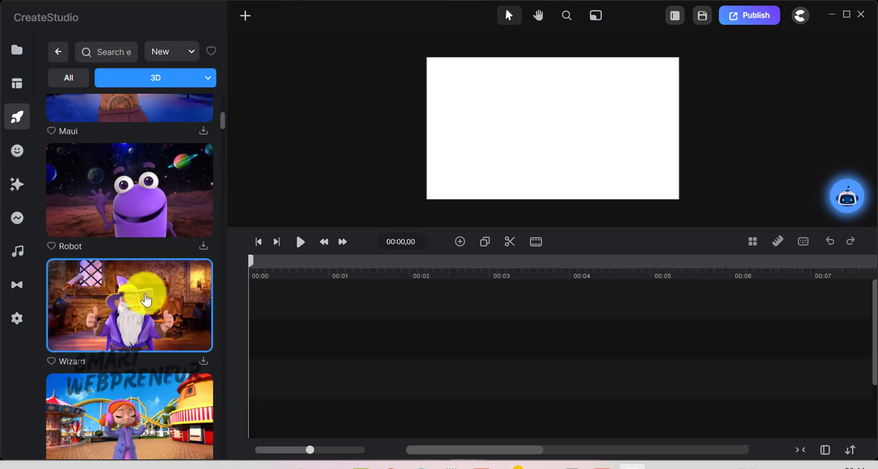
scroll(129, 234, down, 4)
scroll(129, 235, down, 5)
scroll(144, 334, down, 1)
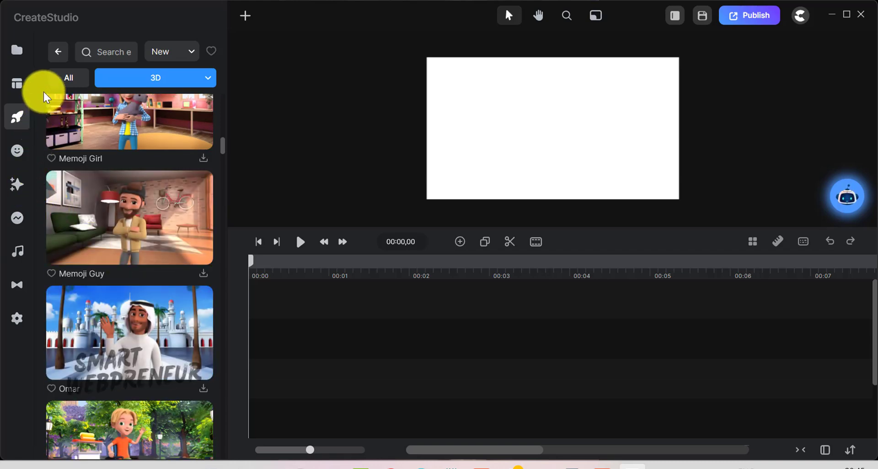
- Scroll through the animated Emoji collection, then return to the main elements library
click(58, 53)
click(96, 339)
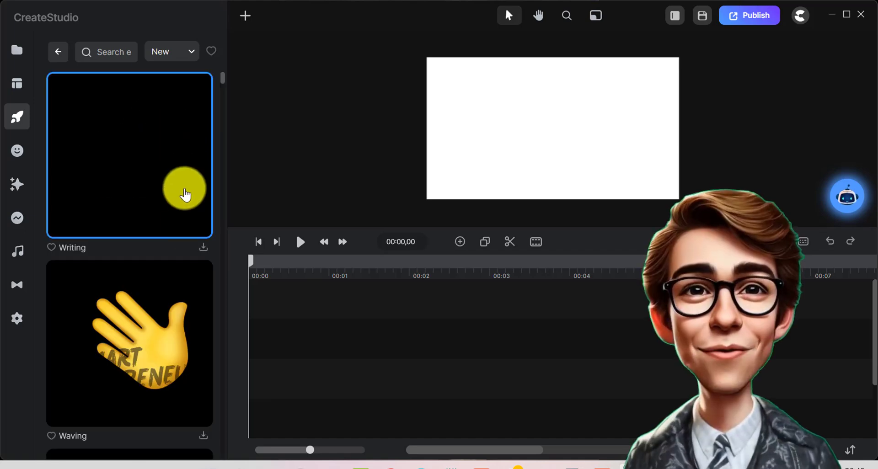
scroll(177, 314, down, 2)
scroll(177, 314, down, 1)
scroll(165, 293, down, 3)
key(Escape)
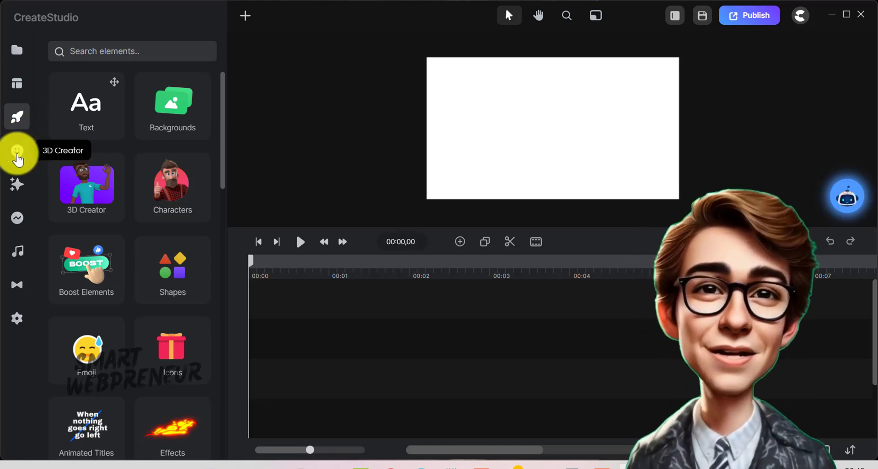
- Download the green-outfit male character from 3D Creator onto the canvas
click(18, 156)
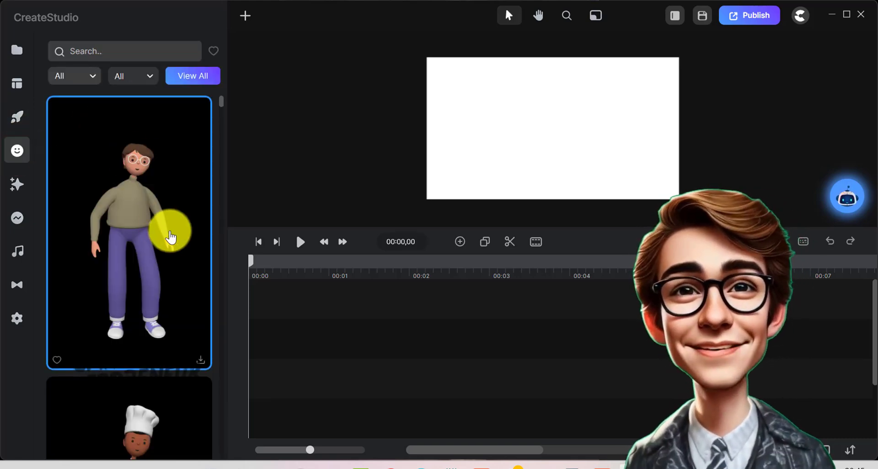
scroll(172, 248, down, 4)
scroll(161, 256, down, 3)
scroll(151, 261, down, 3)
click(155, 275)
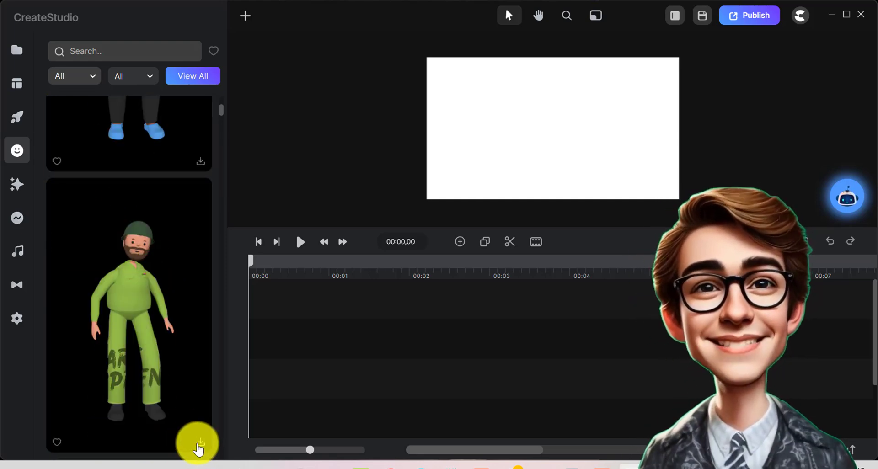
click(200, 443)
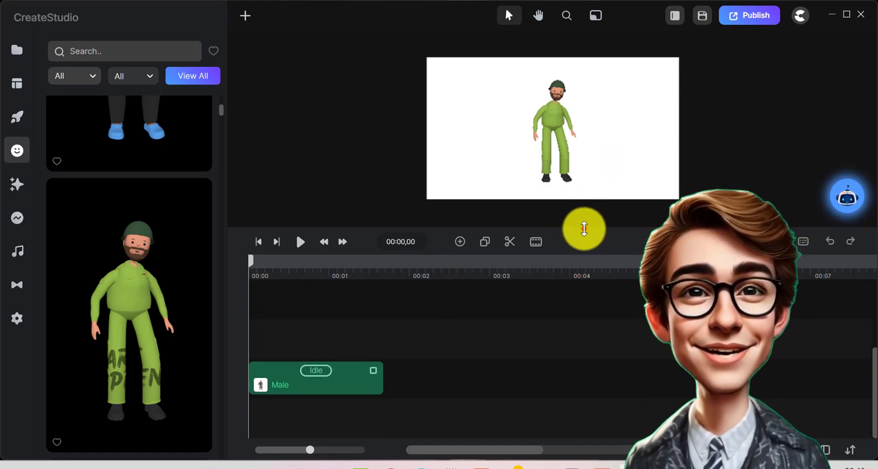
- Enlarge the preview area above the timeline and fit the whole canvas into view
drag(583, 231, 585, 293)
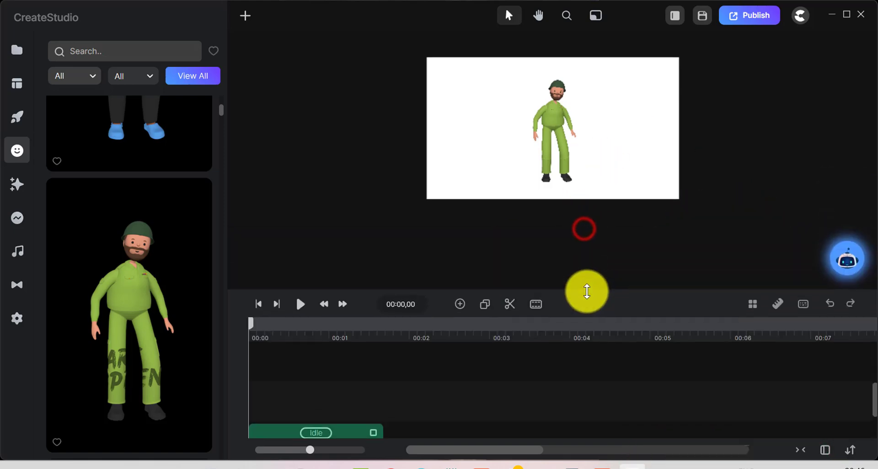
click(566, 15)
click(540, 142)
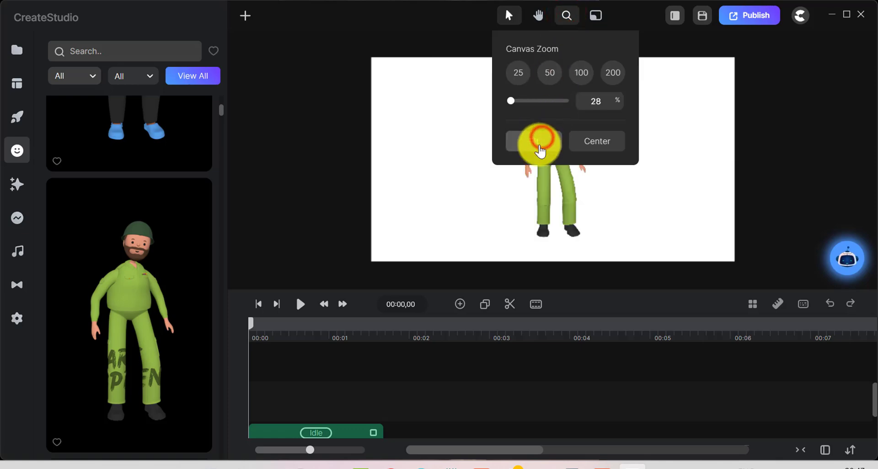
click(463, 203)
- Enlarge and reposition the character, then try clown and elf tops before choosing the chef top
click(554, 134)
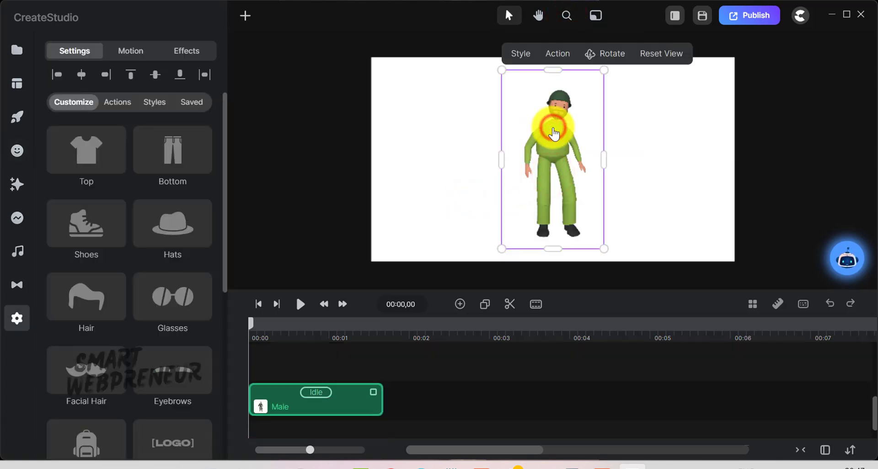
drag(502, 72, 494, 58)
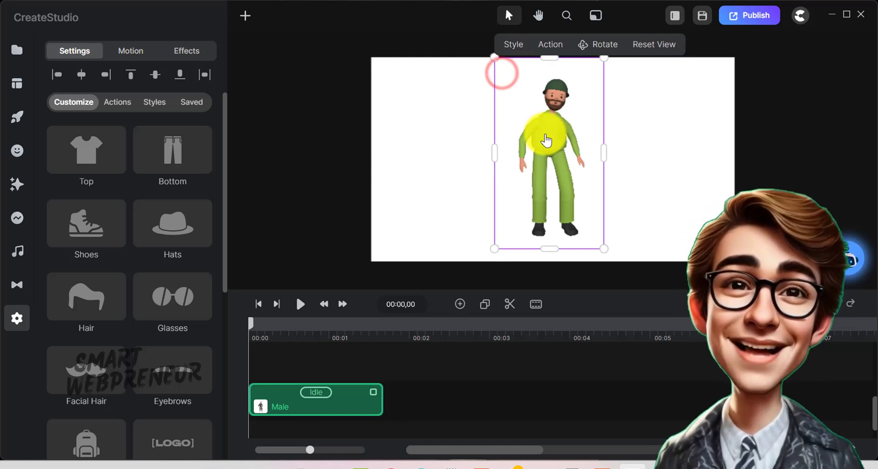
drag(547, 141, 506, 153)
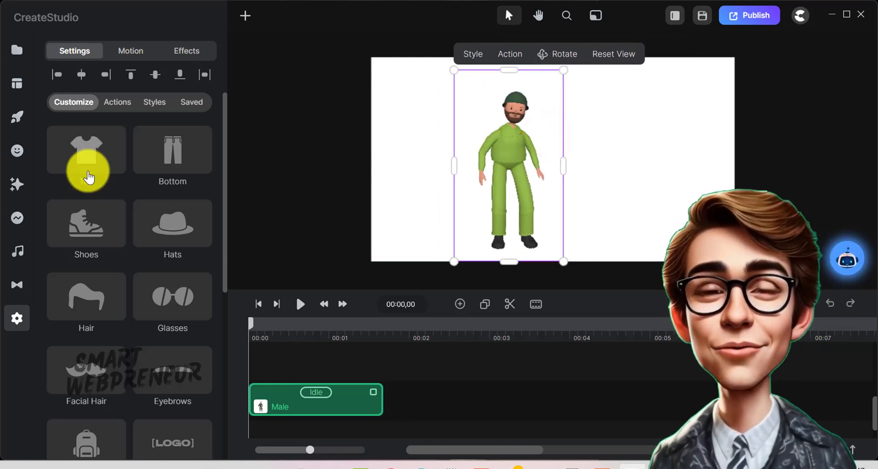
click(87, 172)
click(365, 181)
click(375, 254)
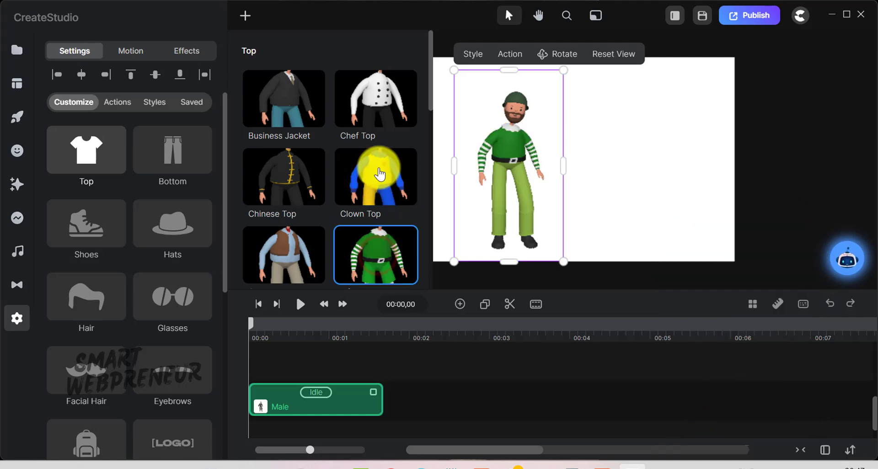
click(389, 112)
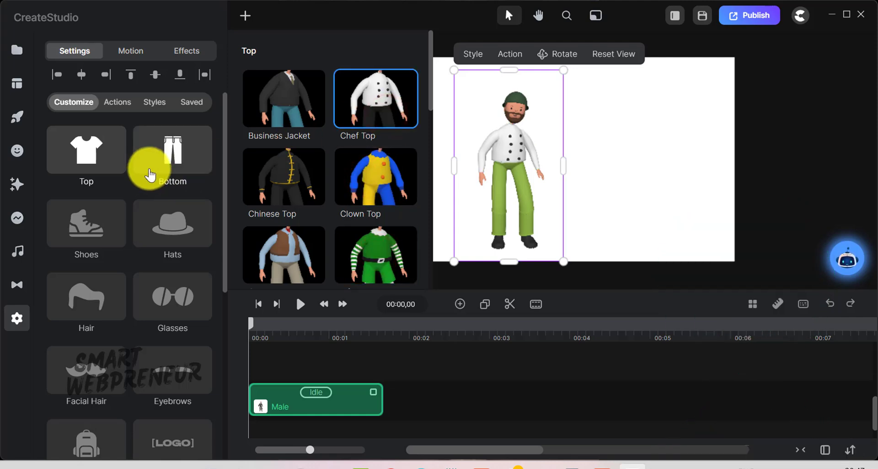
- Give the character a black hat and try pirate and police pants, then shorts
click(176, 219)
scroll(176, 251, down, 3)
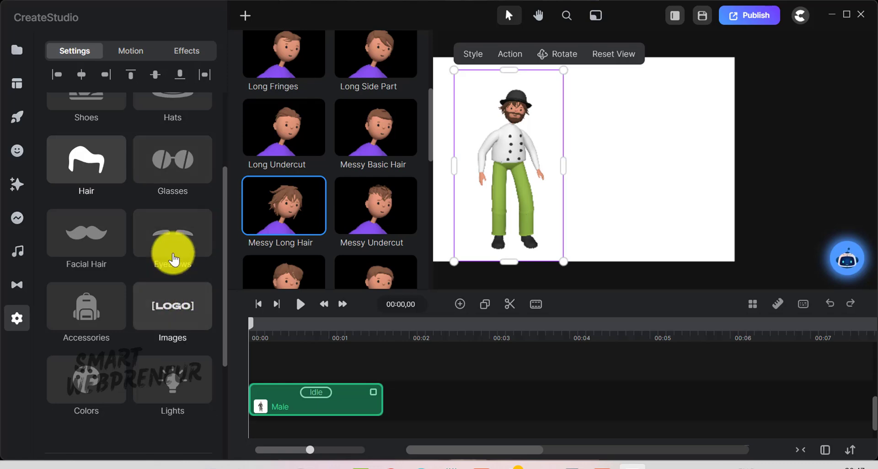
scroll(174, 254, up, 3)
click(172, 156)
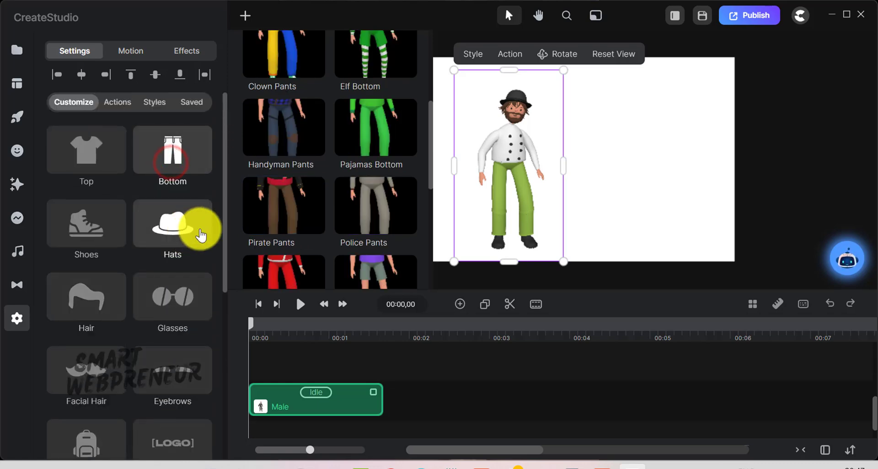
click(273, 215)
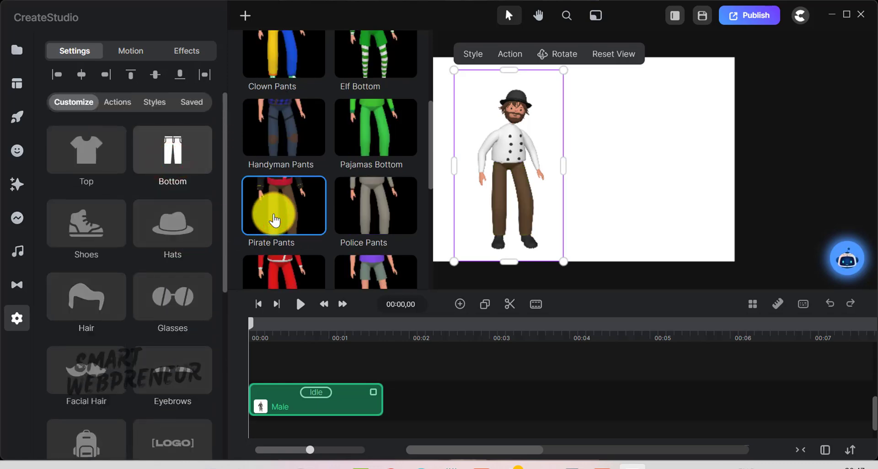
click(348, 213)
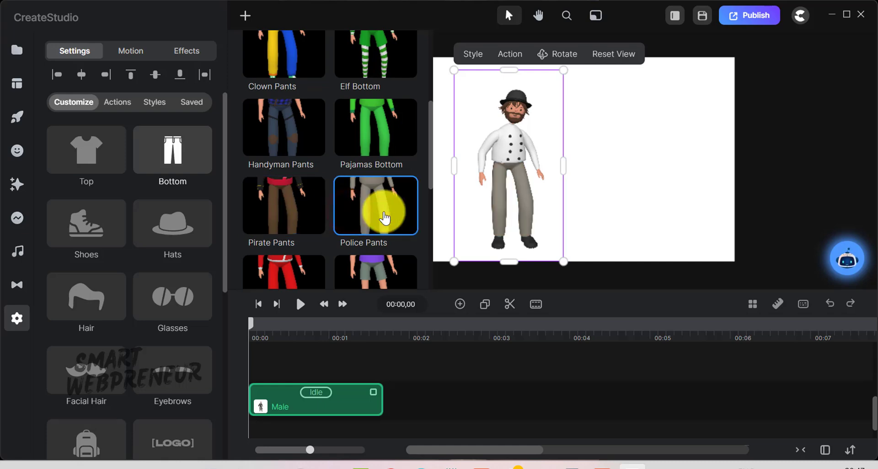
scroll(390, 218, down, 3)
click(359, 174)
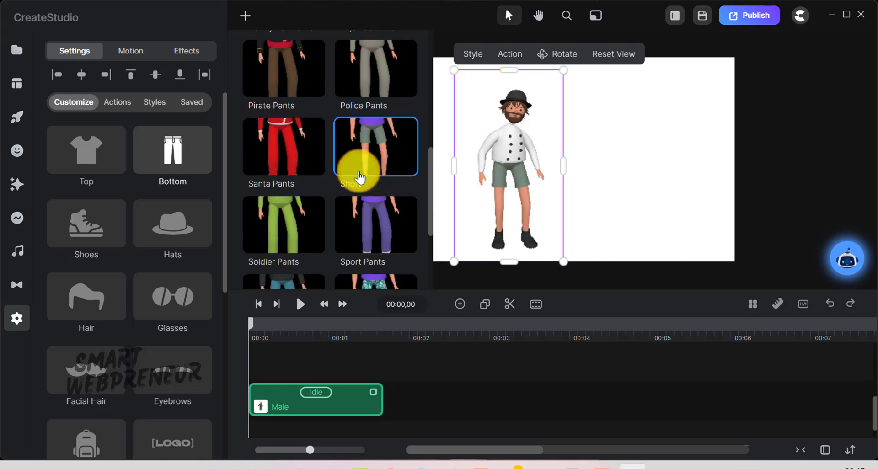
- Put red pants on the character and bring up its animation actions
click(365, 245)
click(373, 167)
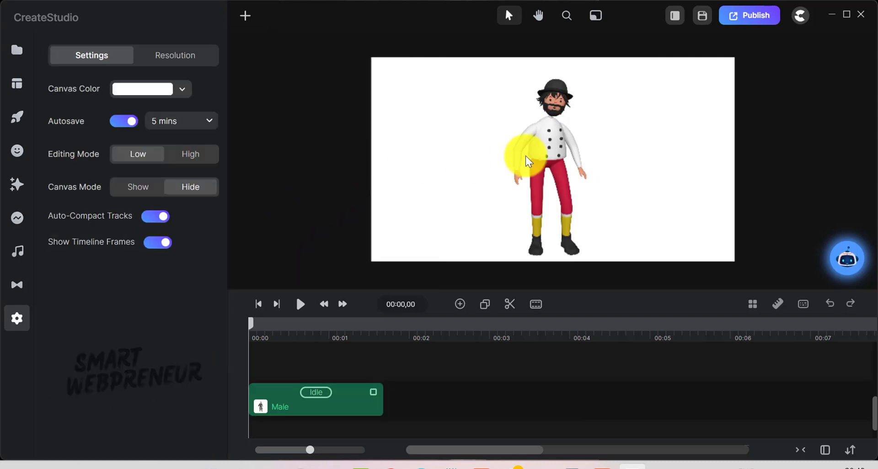
click(317, 390)
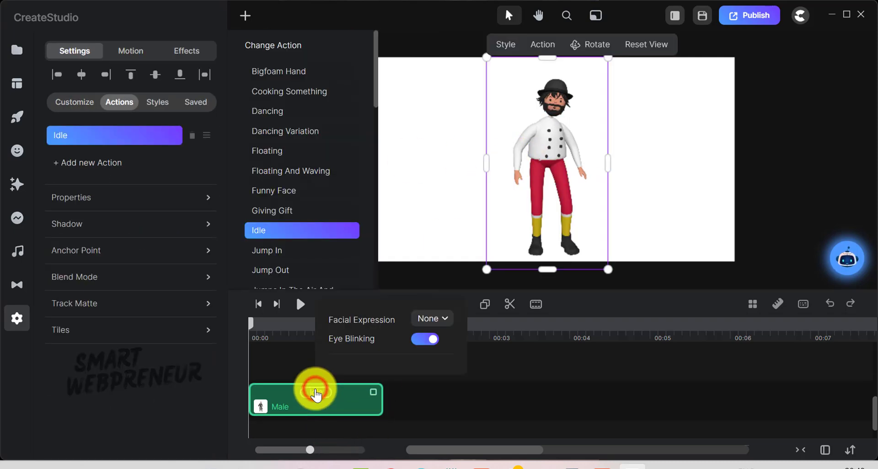
click(110, 160)
- Add Dancing and Floating And Waving actions after Idle and preview the animation
click(110, 161)
click(267, 120)
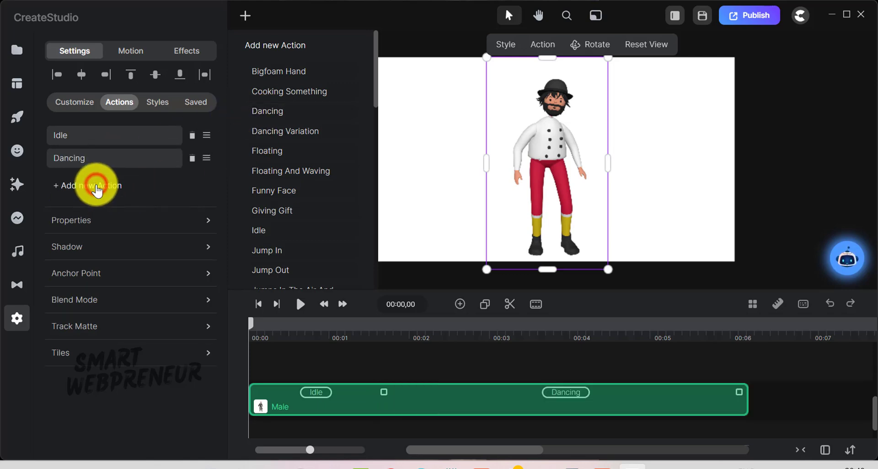
click(269, 176)
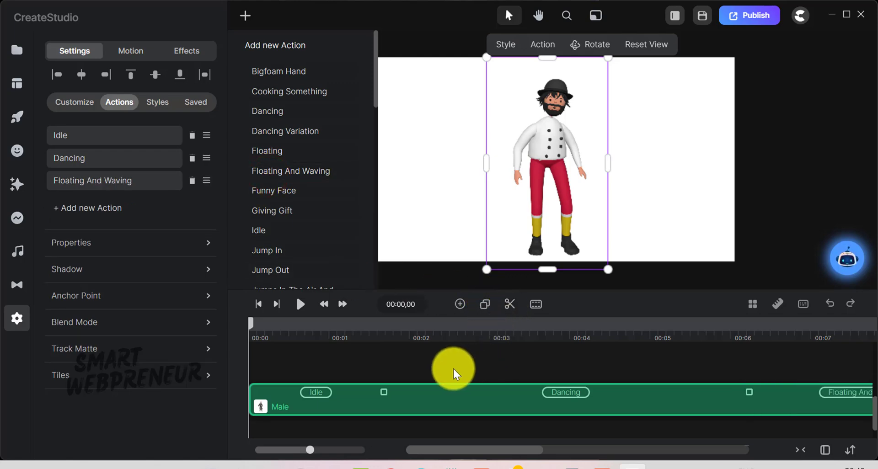
click(301, 305)
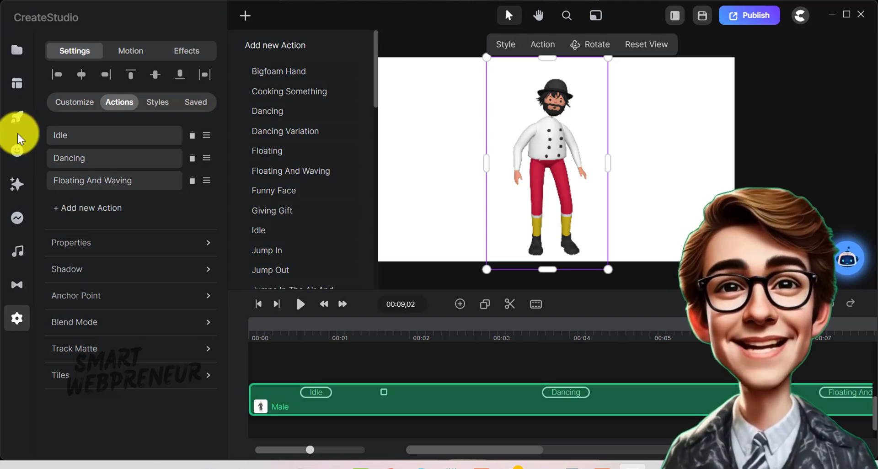
- Download the Countryside background from the Backgrounds collection and place it on the canvas
click(16, 120)
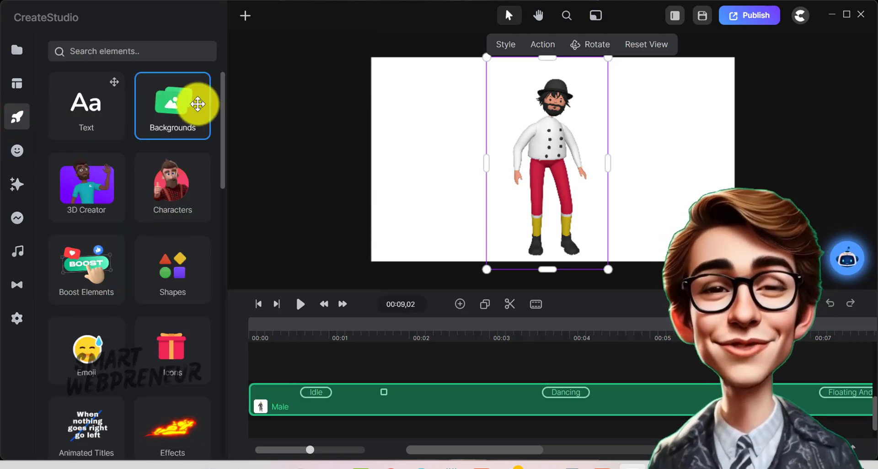
click(198, 105)
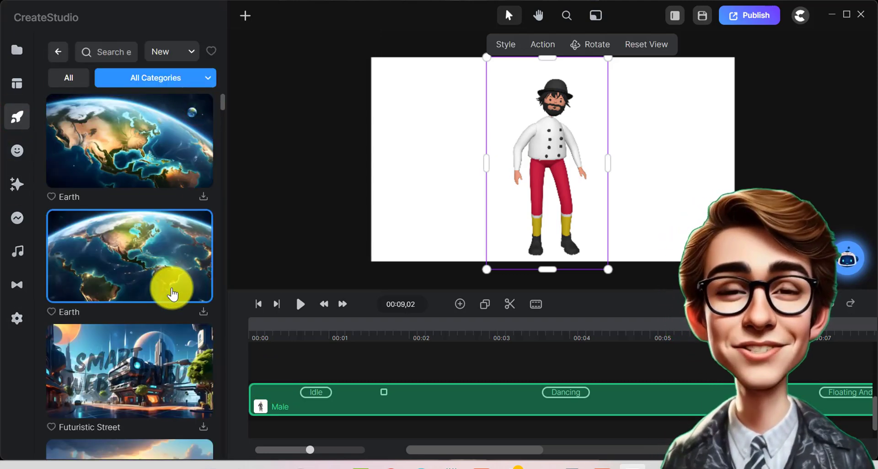
scroll(172, 315, down, 1)
scroll(172, 314, down, 2)
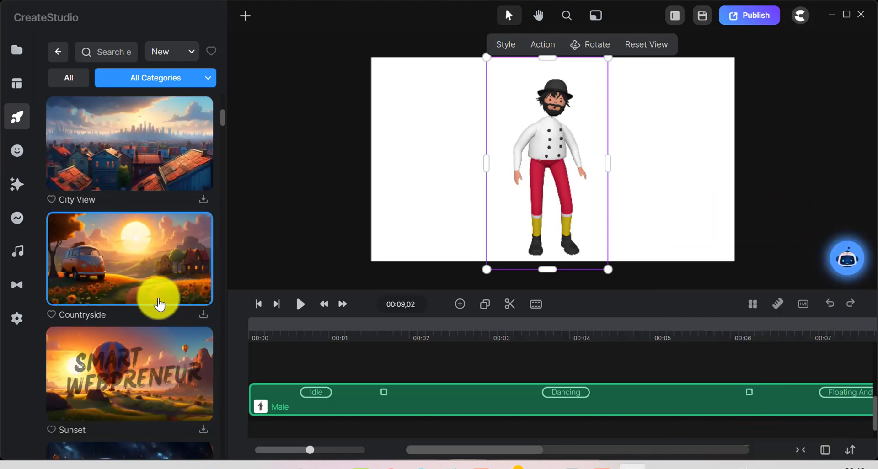
click(203, 316)
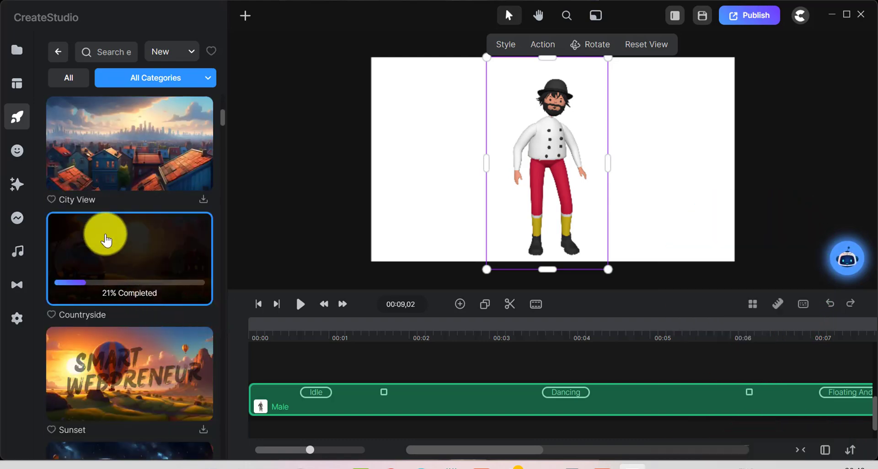
drag(108, 236, 380, 56)
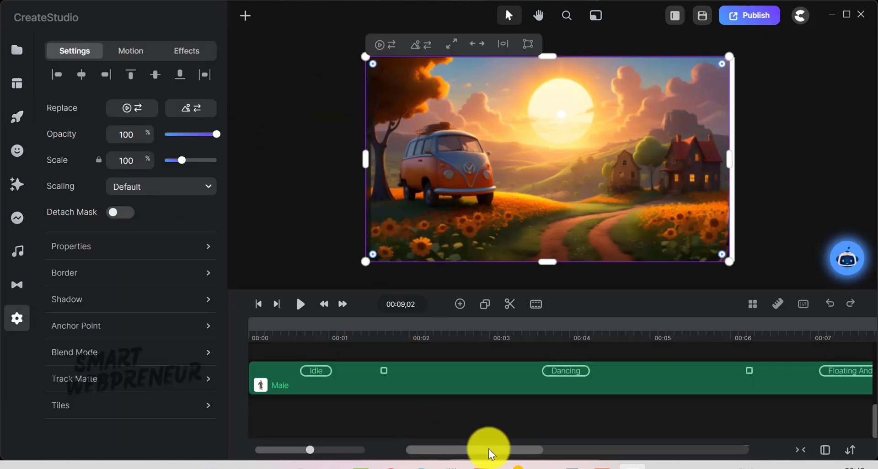
- Move the Countryside clip to its own lower track, stretched to the character's end
drag(489, 449, 483, 449)
drag(311, 449, 279, 449)
mouse_move(509, 347)
mouse_down()
mouse_move(370, 423)
mouse_move(264, 421)
mouse_move(271, 422)
mouse_up()
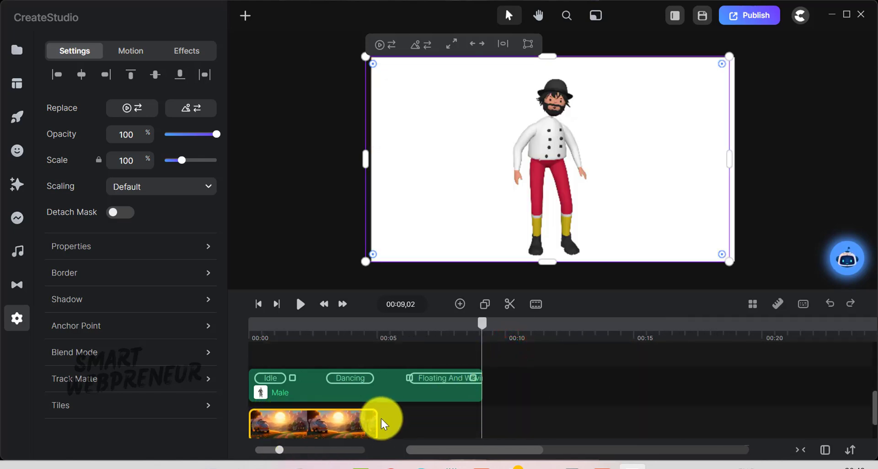
drag(377, 421, 483, 420)
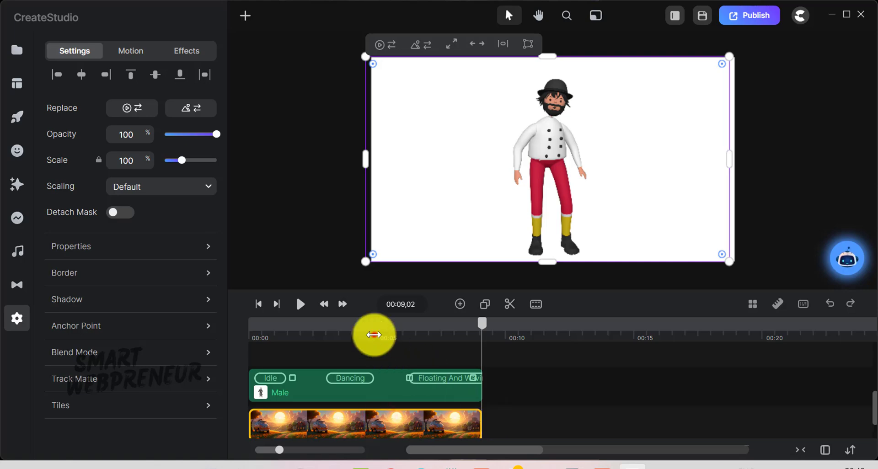
drag(374, 335, 238, 324)
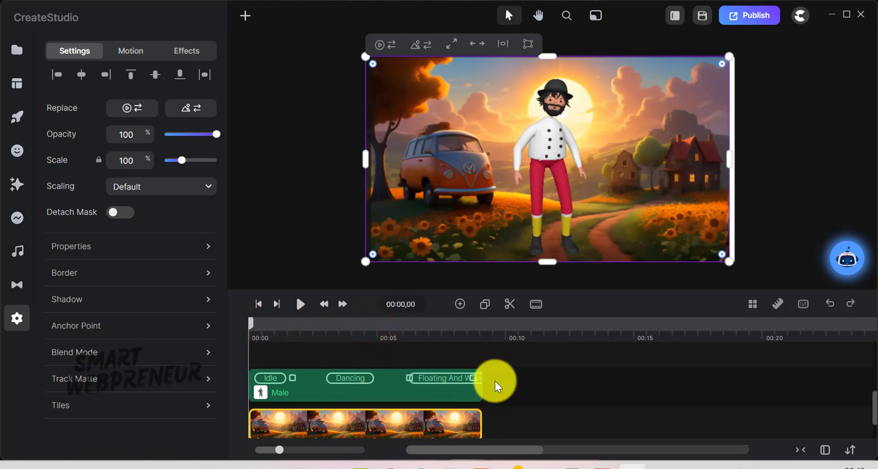
- Shrink the Male character on the canvas and preview the scene
click(557, 140)
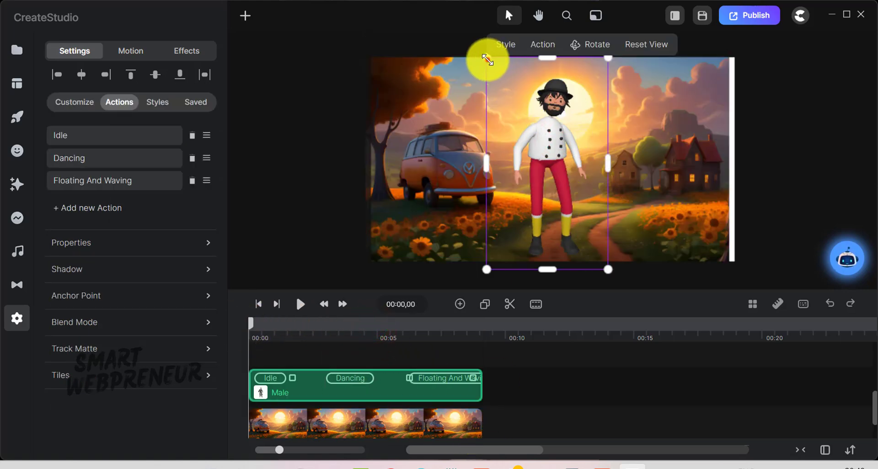
drag(487, 59, 508, 94)
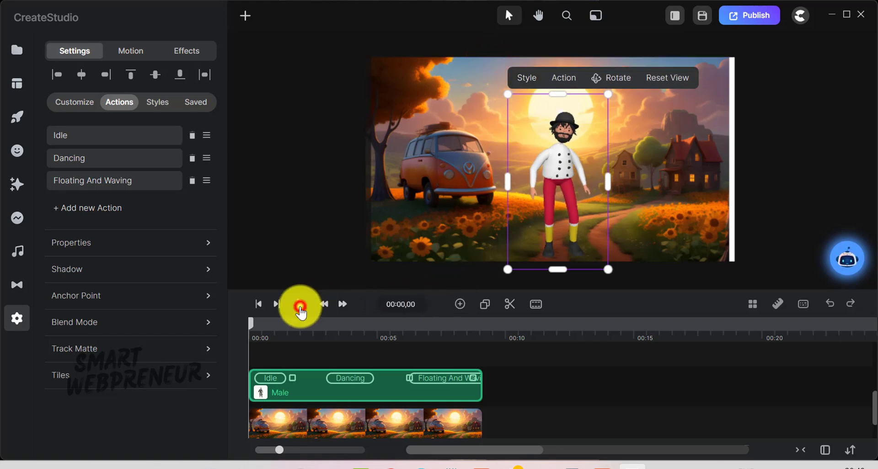
click(301, 307)
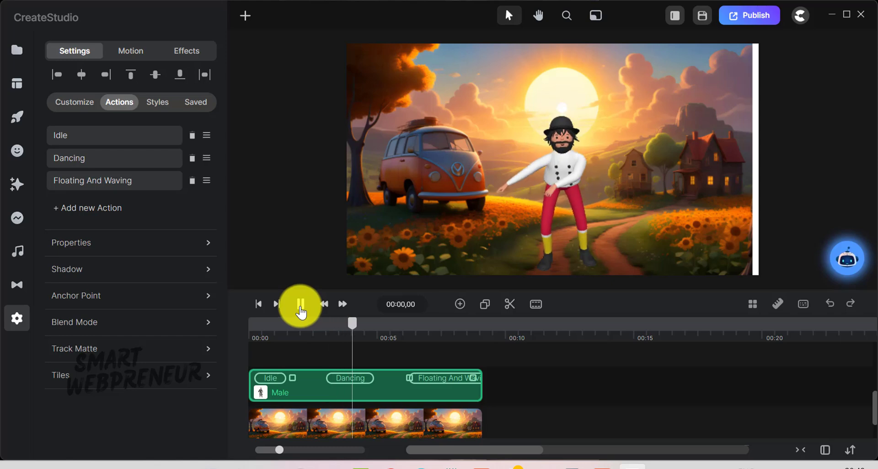
- Lengthen the countryside background clip to cover the whole scene and bring up the A.I. Tool Kit
click(304, 311)
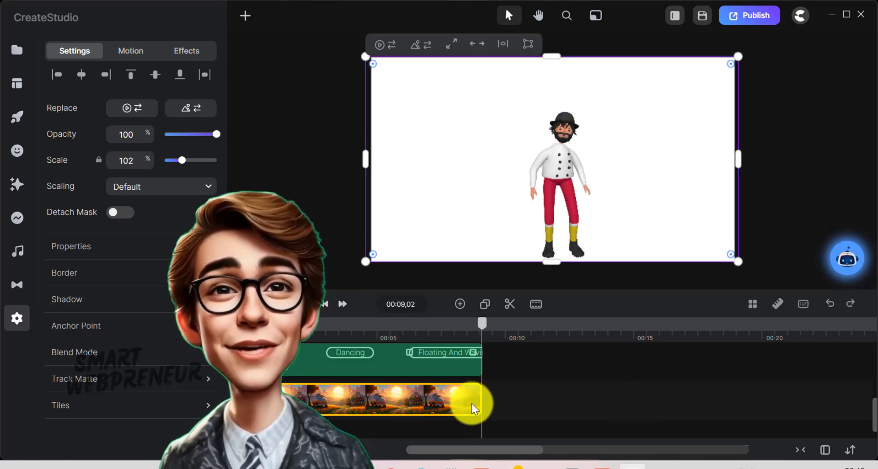
drag(481, 401, 501, 401)
click(542, 384)
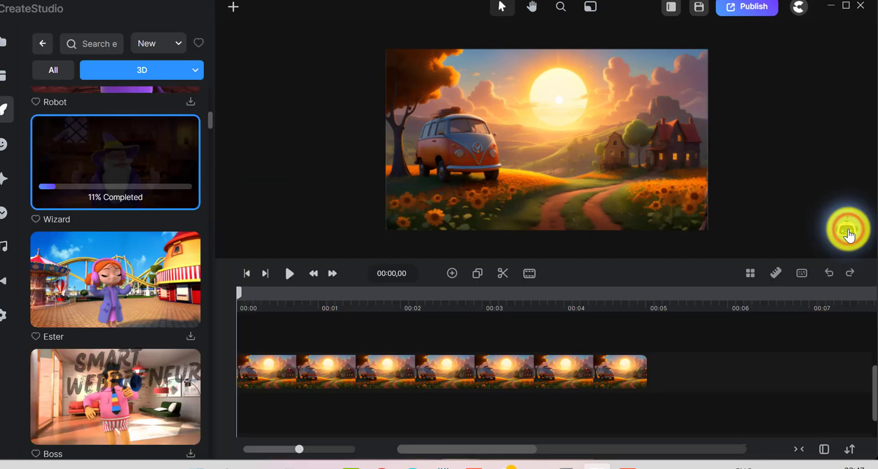
click(849, 234)
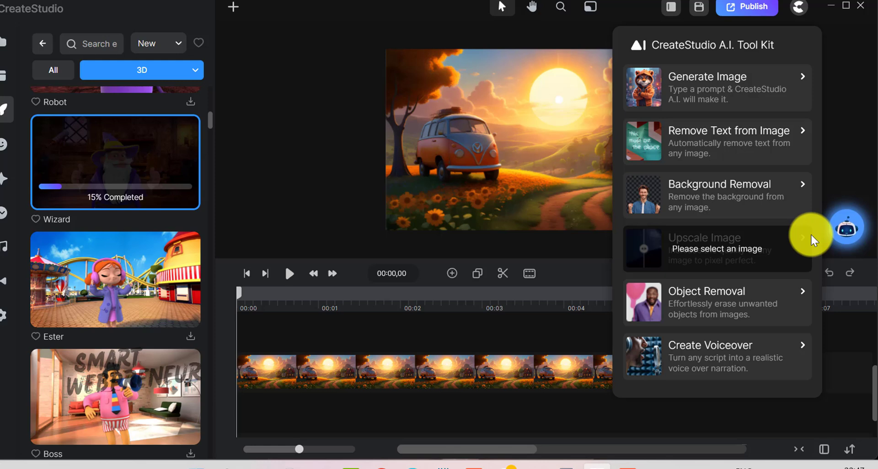
- Open Generate Image, then apply the Doodle effect to the Wizard clip
click(727, 86)
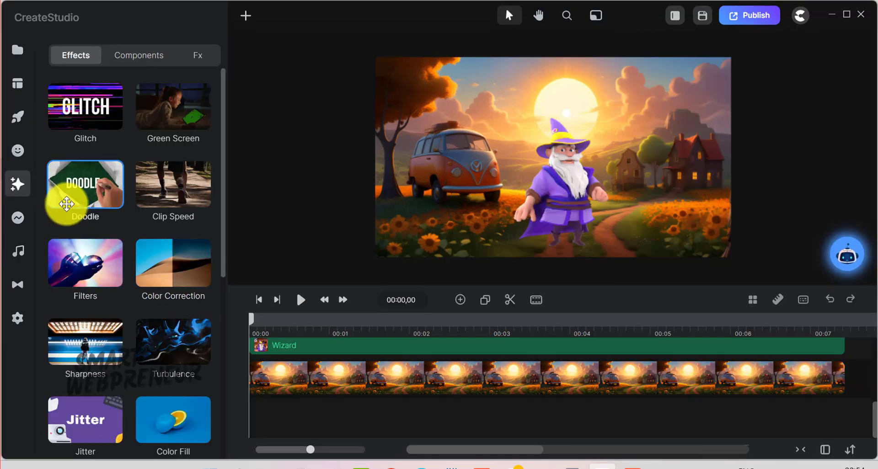
mouse_move(66, 204)
mouse_down()
mouse_move(481, 215)
mouse_move(514, 229)
mouse_up()
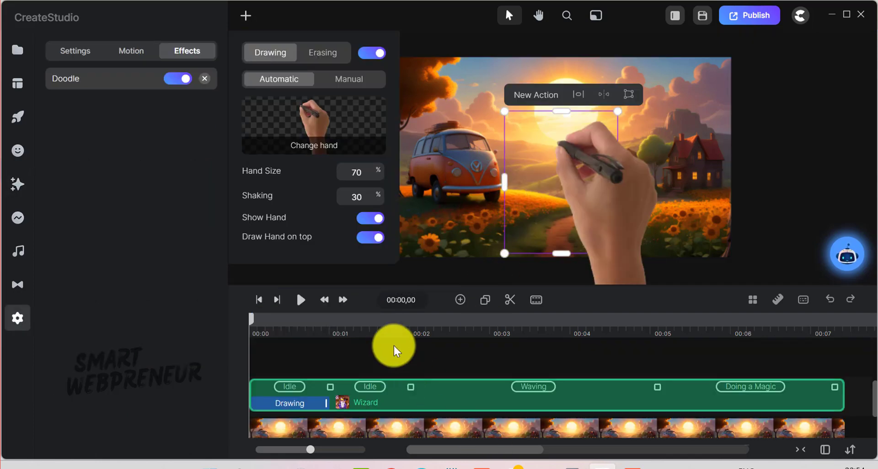
- Preview the wizard's doodle animation, then view the MP4 1920×1080 export options
click(301, 300)
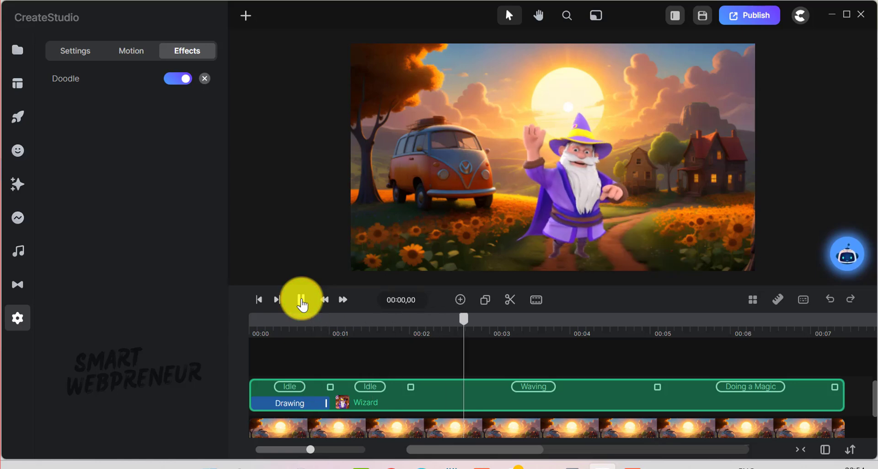
click(301, 300)
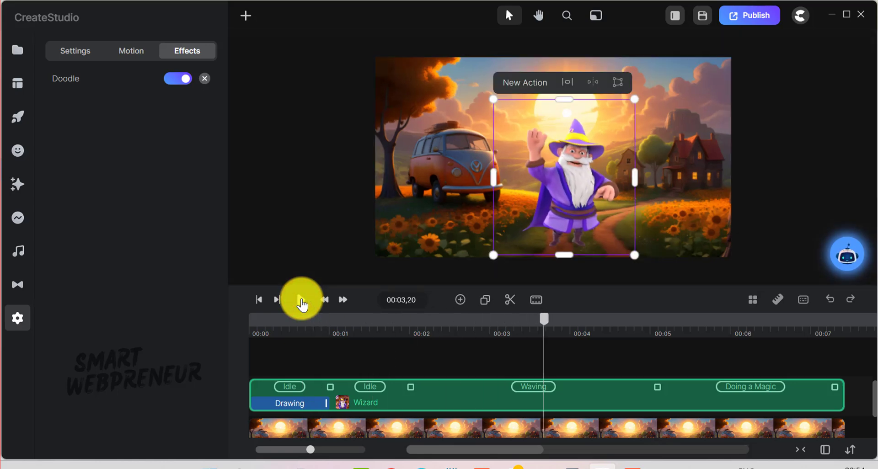
click(301, 300)
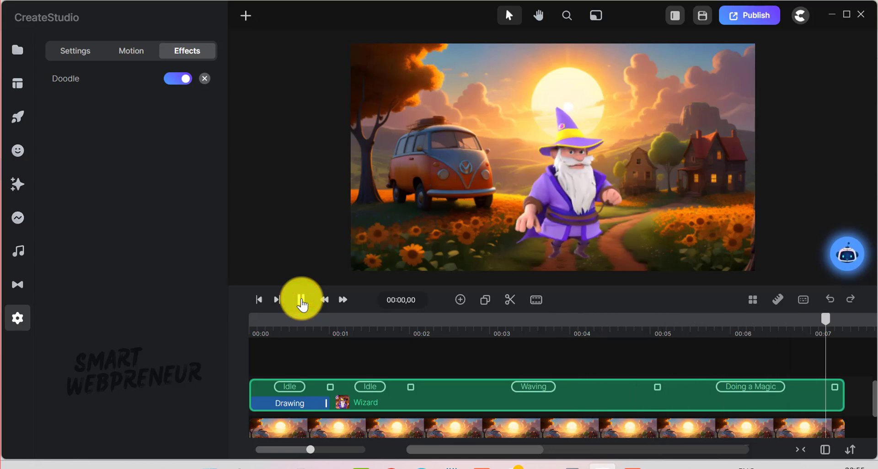
click(760, 17)
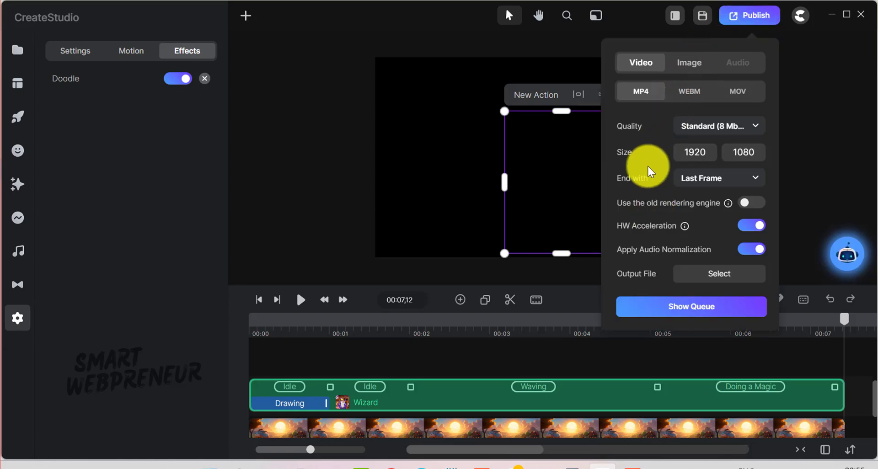
- Browse the Scenes, Music and Transitions libraries
click(18, 84)
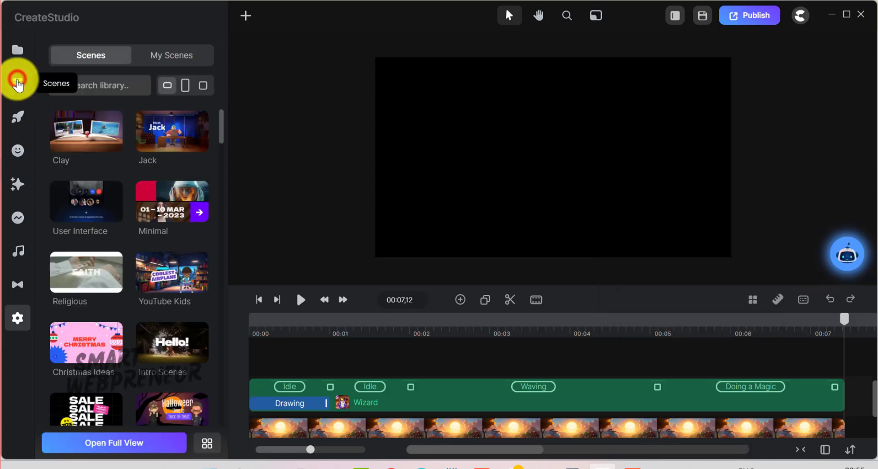
click(476, 326)
drag(476, 326, 359, 320)
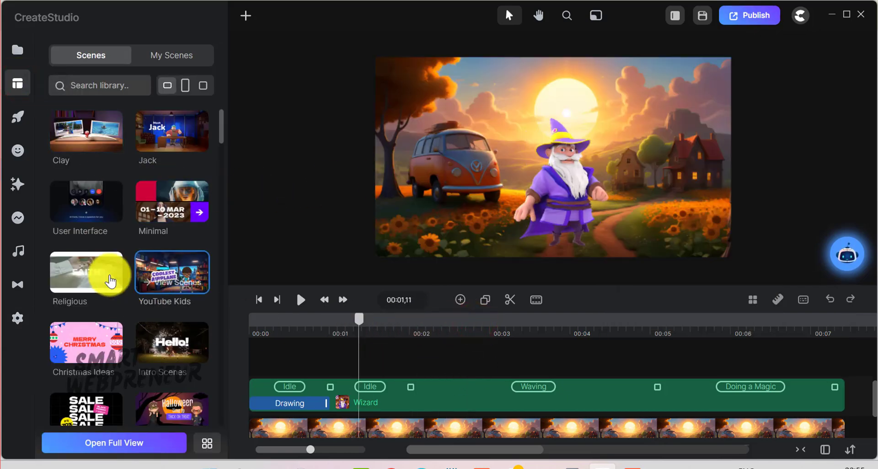
scroll(108, 265, down, 5)
scroll(108, 261, down, 3)
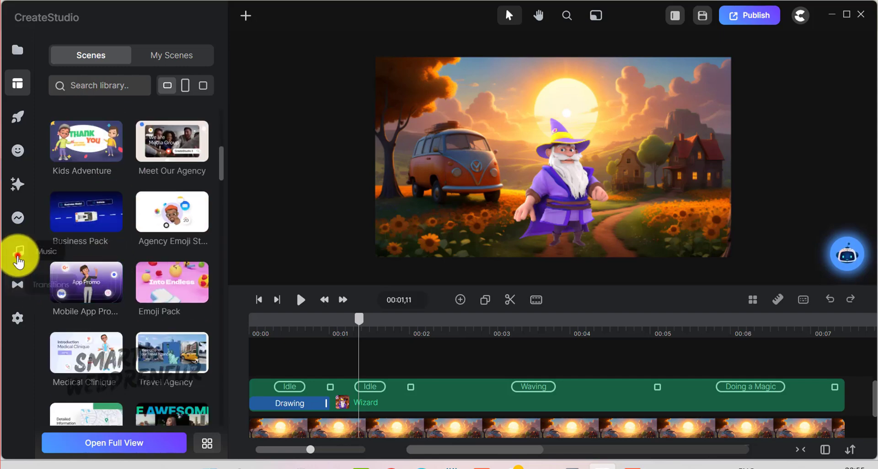
click(18, 260)
click(17, 285)
scroll(226, 211, down, 2)
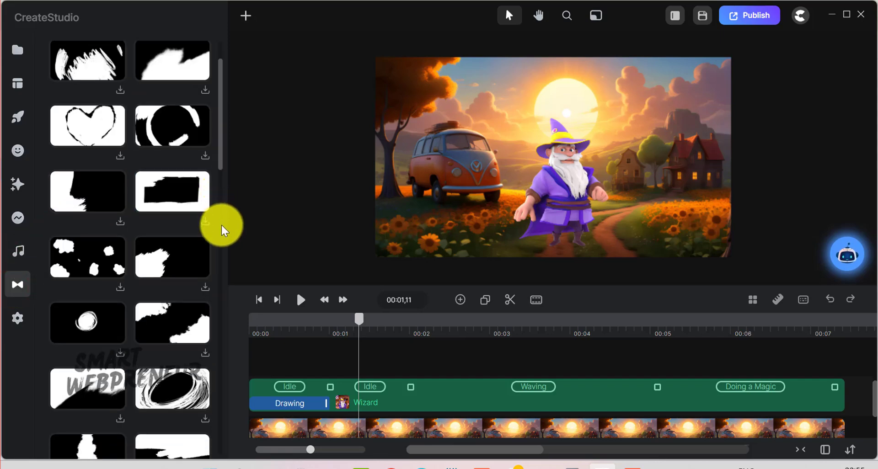
- Exit the wizard project from the avatar menu, confirming Yes, Exit
click(800, 16)
click(805, 140)
click(410, 268)
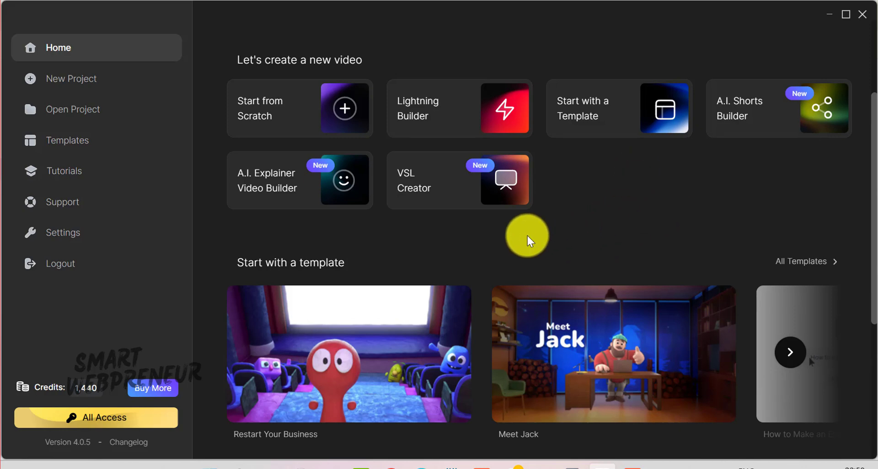
- Start a square 1:1 Lightning Builder video using the Jesus story style
click(435, 118)
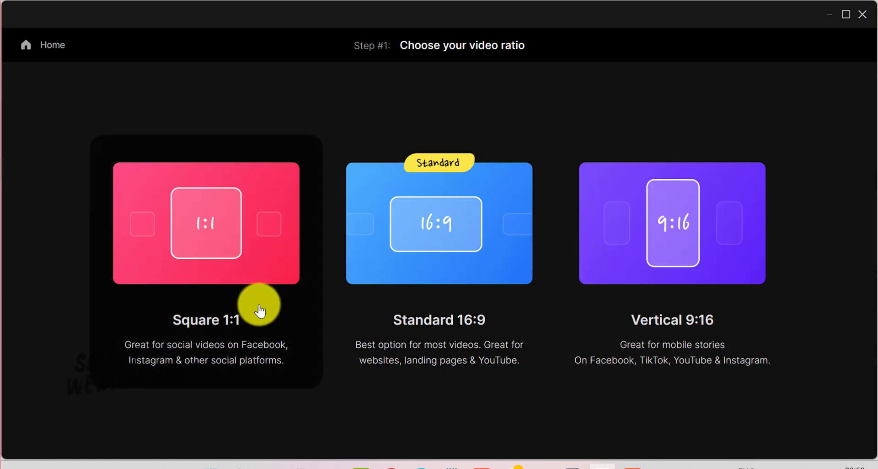
click(235, 233)
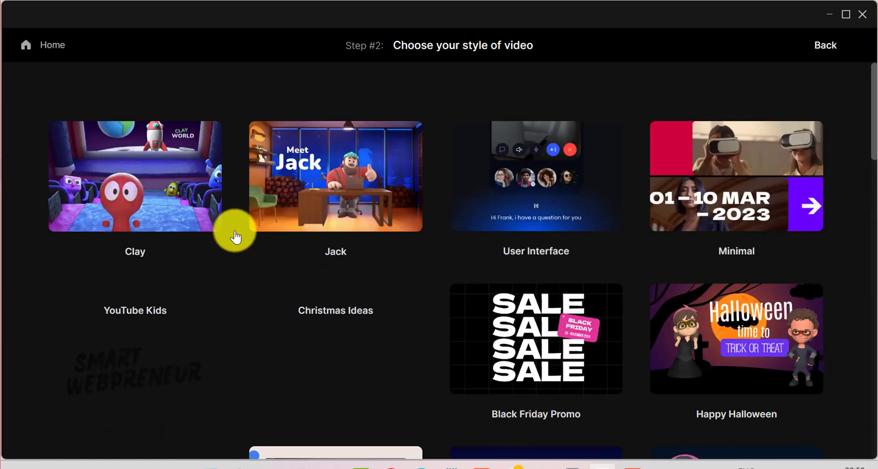
scroll(426, 261, down, 10)
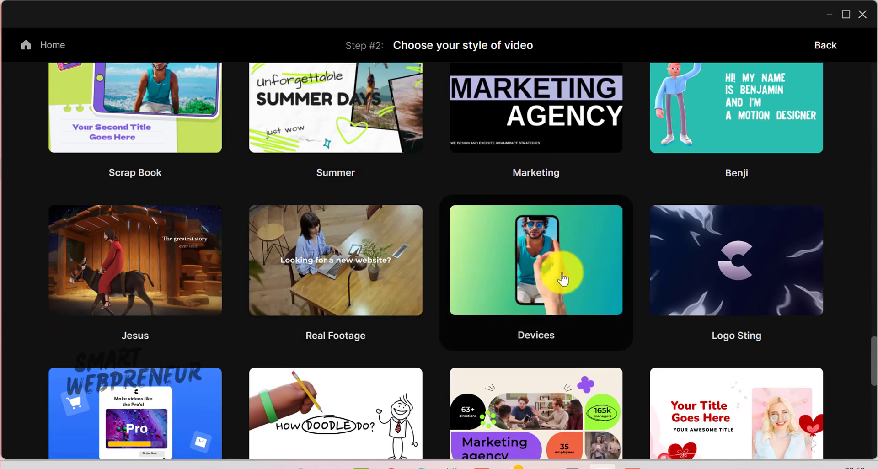
scroll(292, 270, up, 3)
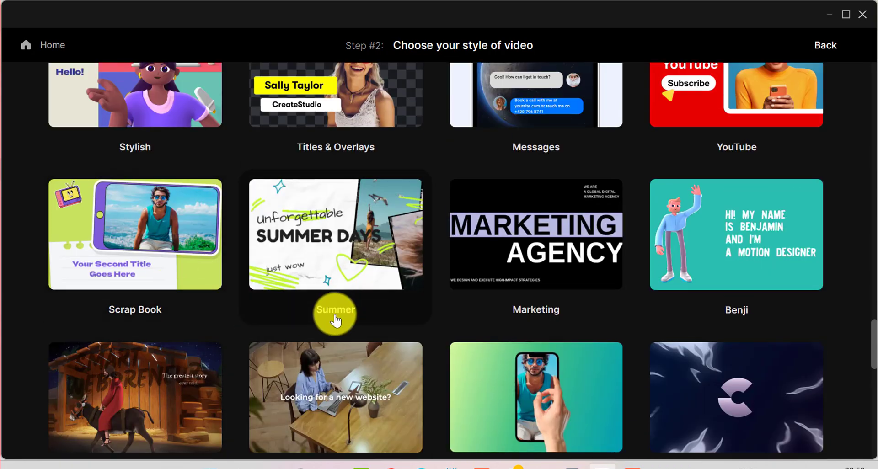
click(190, 418)
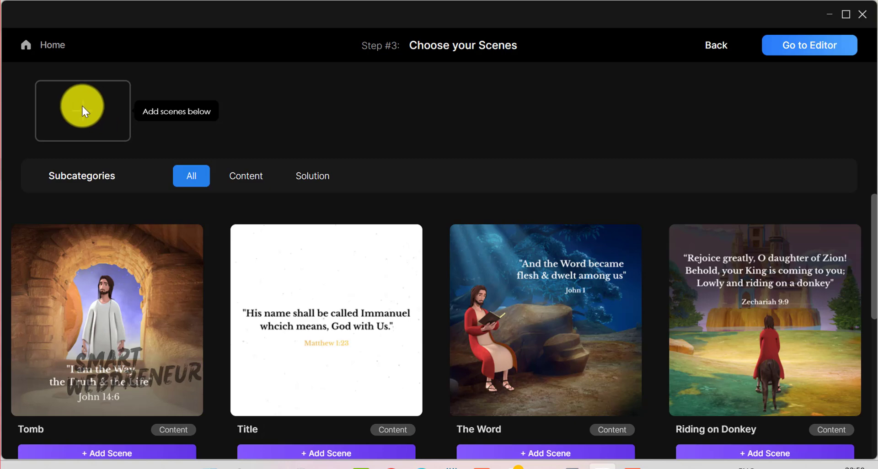
- Add The Word and Riding on Donkey scenes, then try reordering Jesus on Donkey
scroll(215, 385, down, 2)
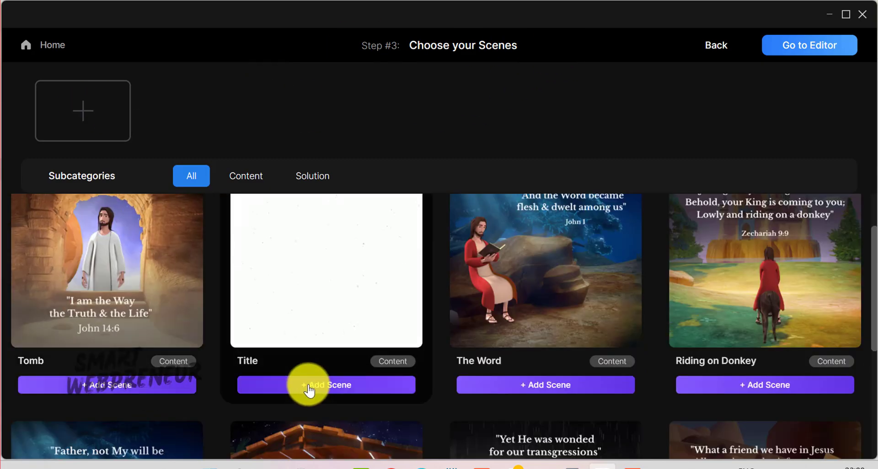
click(511, 388)
click(726, 393)
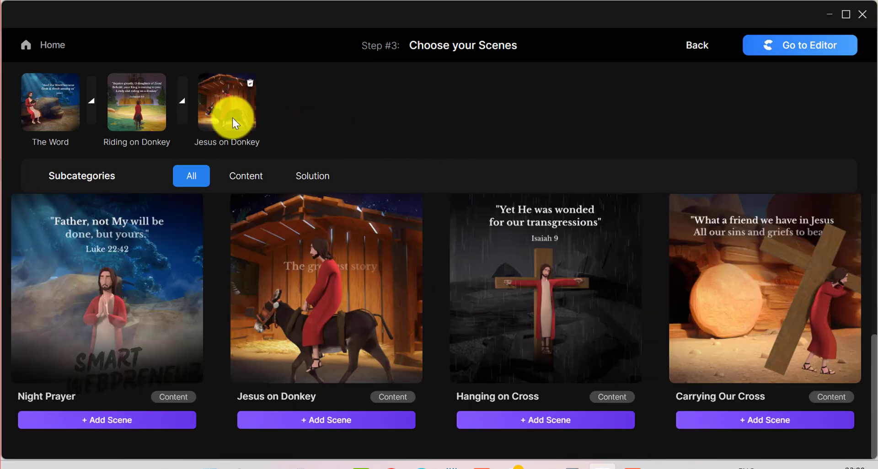
drag(232, 122, 249, 120)
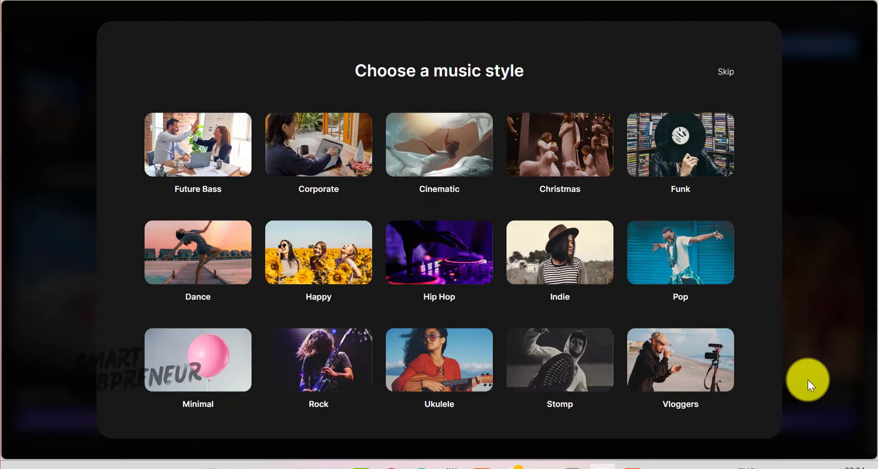
mouse_move(681, 361)
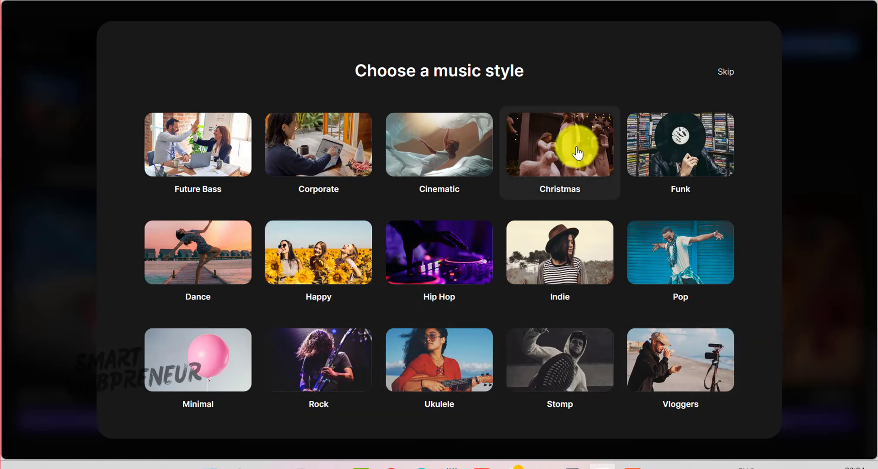
- Pick Christmas as the background music style
click(578, 152)
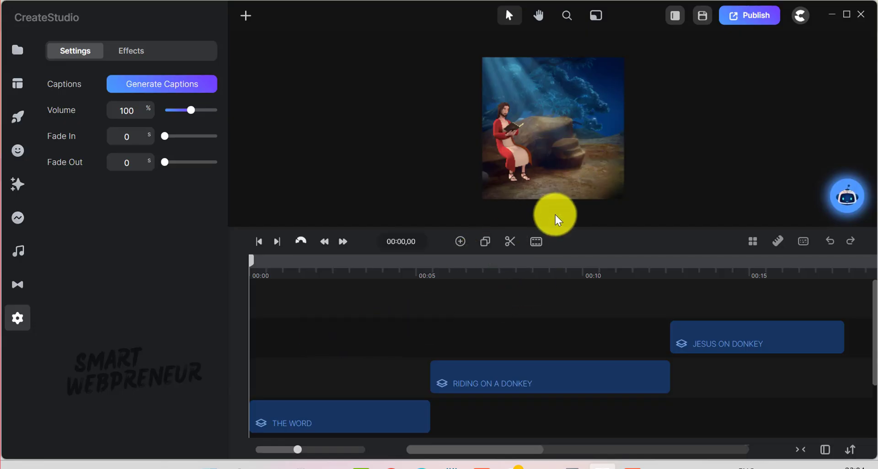
- Enlarge the preview and play back the donkey-scene video, then bring up the app menu
drag(555, 227, 555, 254)
click(285, 333)
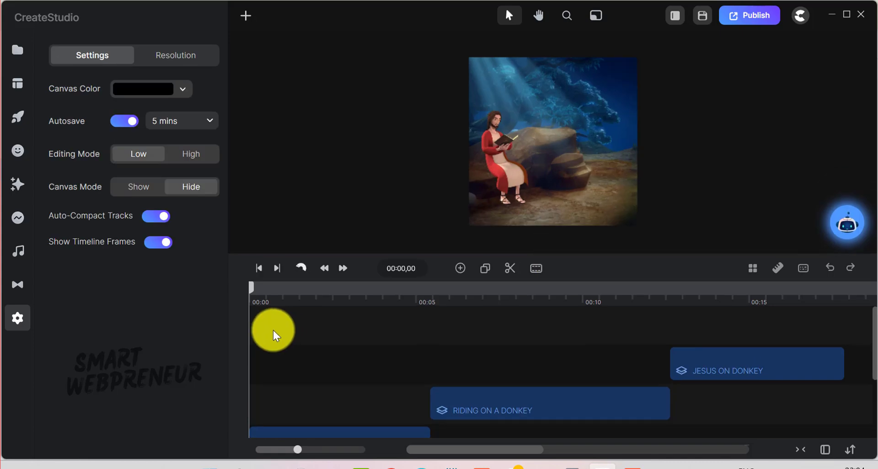
mouse_move(252, 292)
mouse_down()
mouse_move(504, 321)
mouse_move(251, 301)
mouse_up()
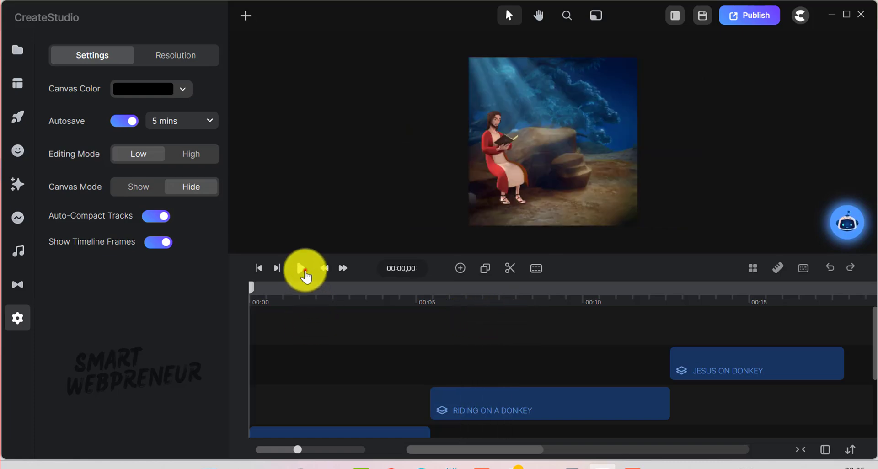
click(303, 269)
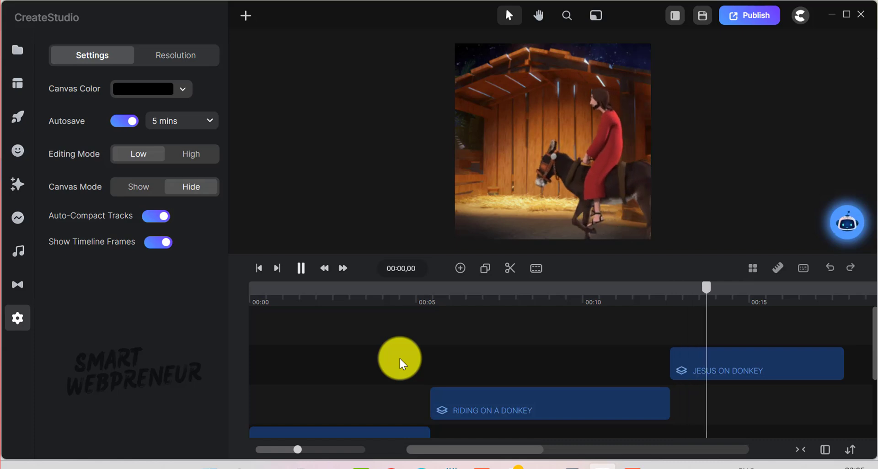
key(space)
click(796, 17)
- Exit the editor, open All Templates and browse Character Explainer templates
click(810, 140)
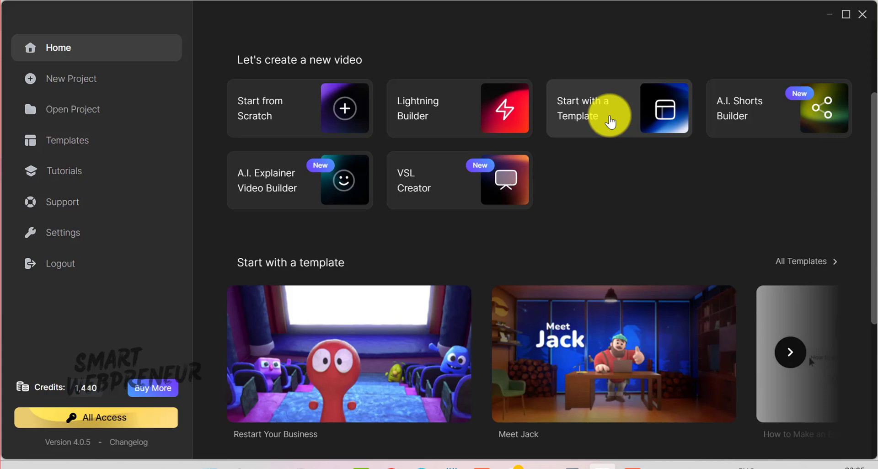
click(820, 267)
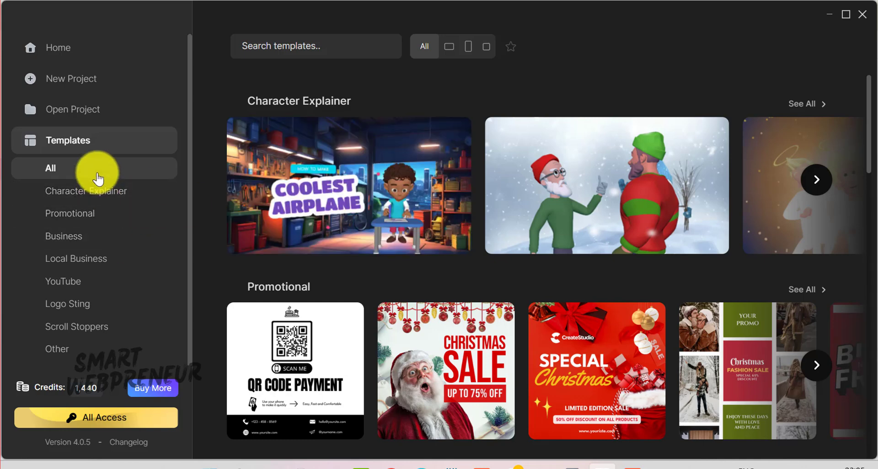
click(101, 200)
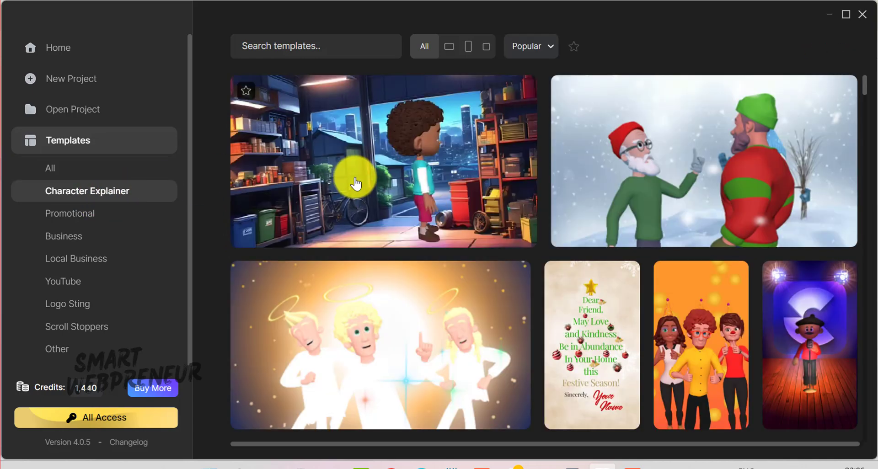
scroll(359, 181, down, 3)
mouse_move(701, 208)
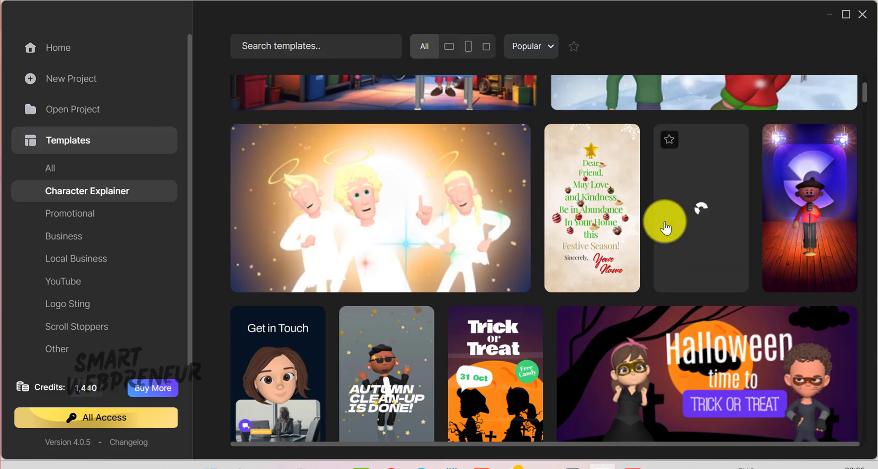
scroll(506, 337, down, 2)
scroll(470, 343, down, 3)
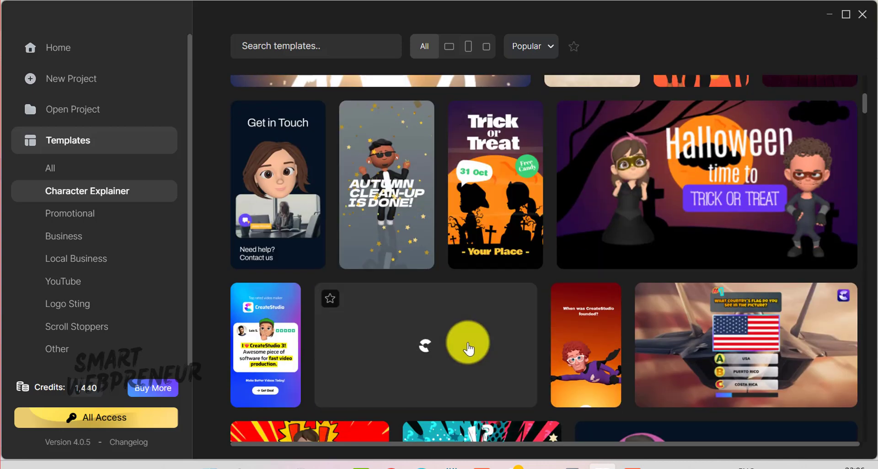
- Browse the Business templates, then the Logo Sting templates
click(75, 237)
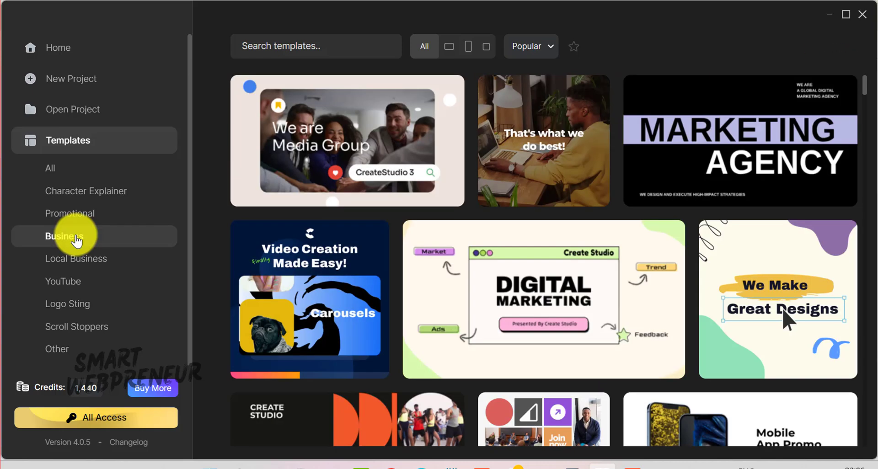
click(84, 304)
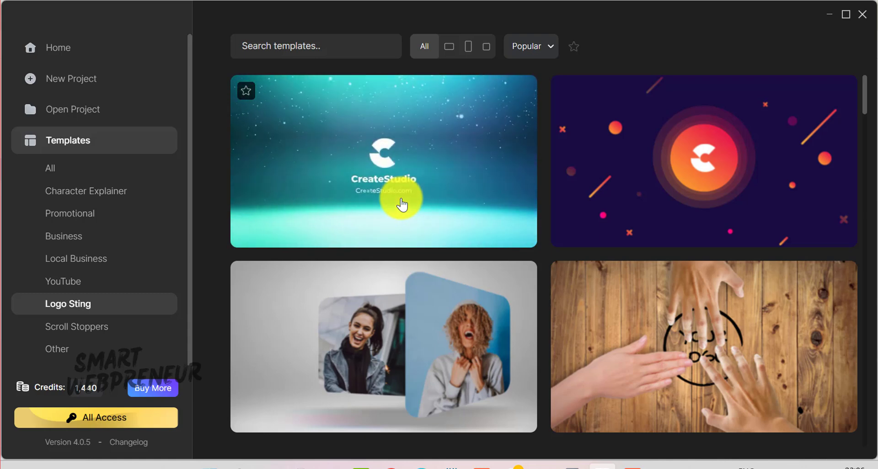
mouse_move(704, 161)
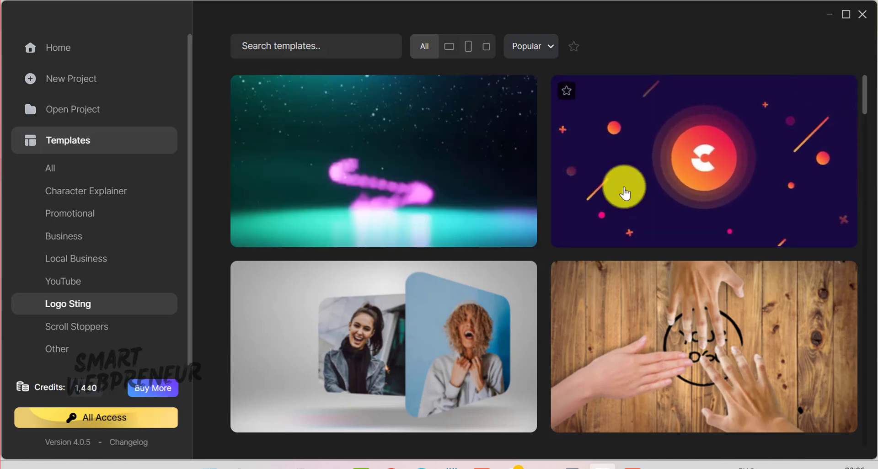
scroll(604, 256, down, 1)
scroll(613, 258, down, 2)
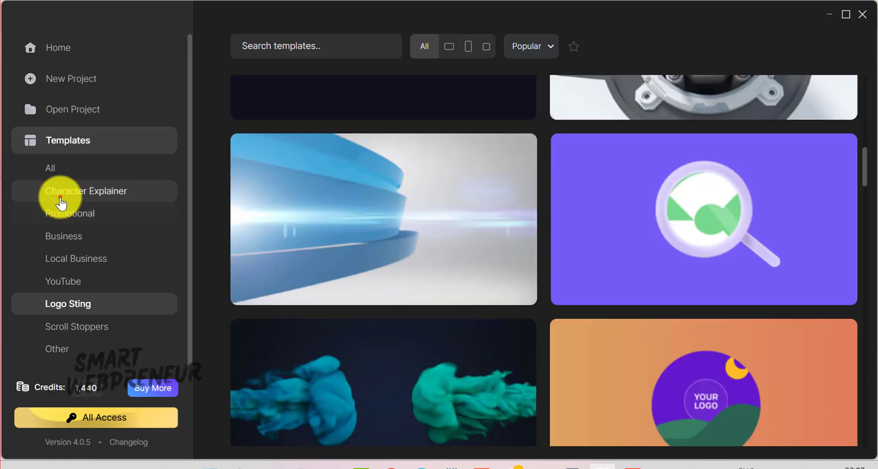
- Open the boy-presenter 'How To Make...' Character Explainer template for editing and scrub to about eight seconds
click(60, 197)
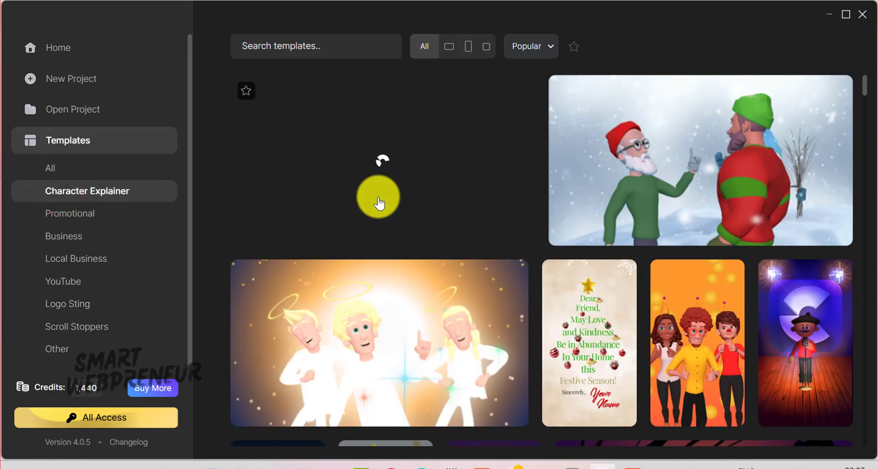
click(398, 179)
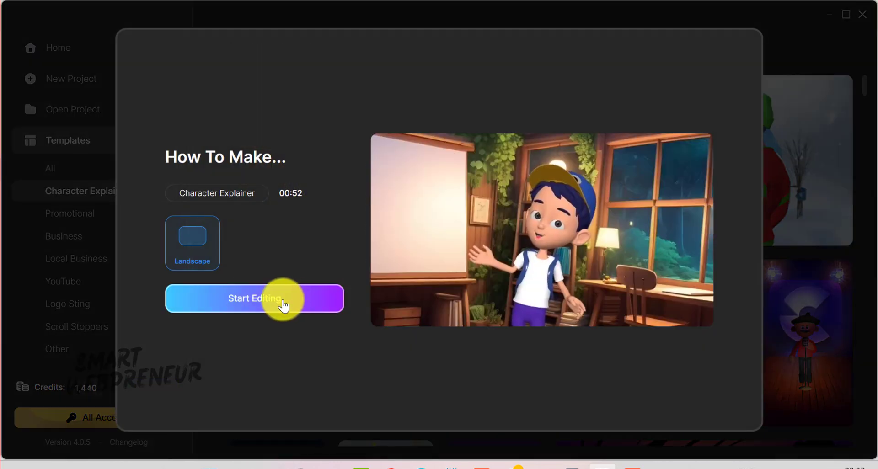
click(284, 305)
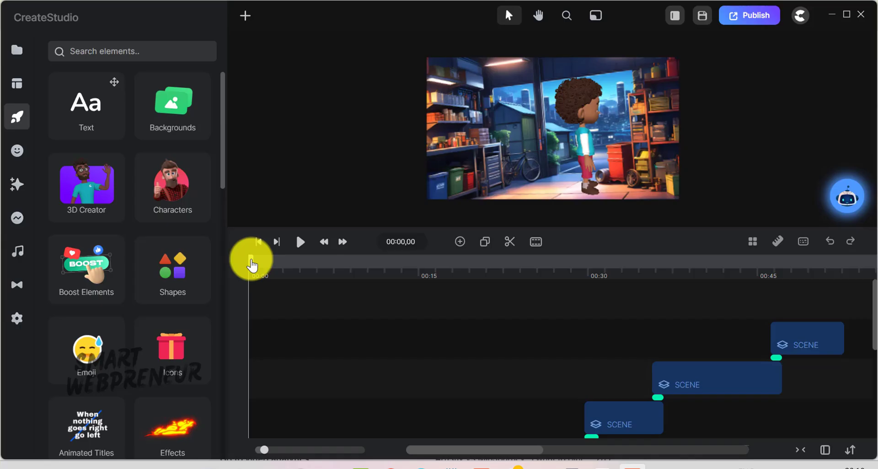
drag(251, 260, 437, 261)
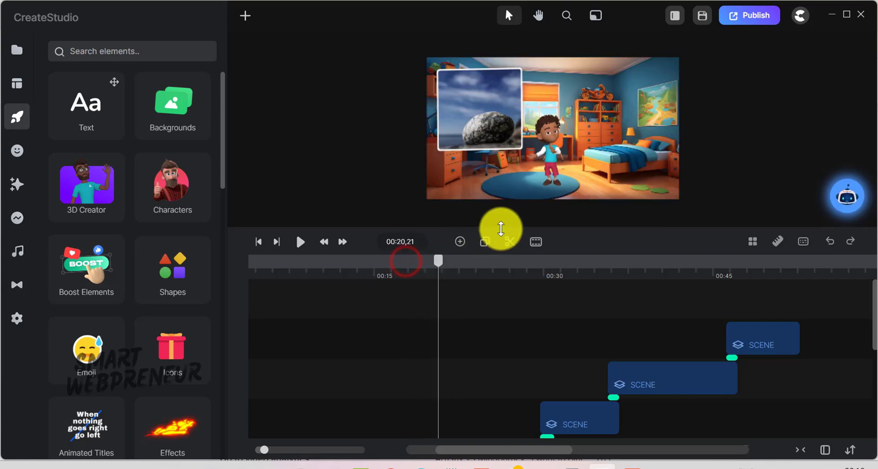
- Fit the canvas to the preview area and play the template from the start
drag(502, 228, 503, 244)
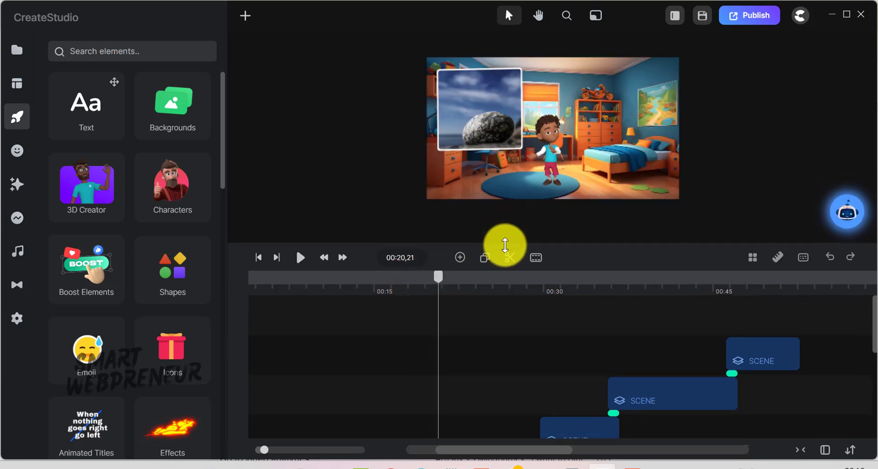
scroll(512, 348, down, 3)
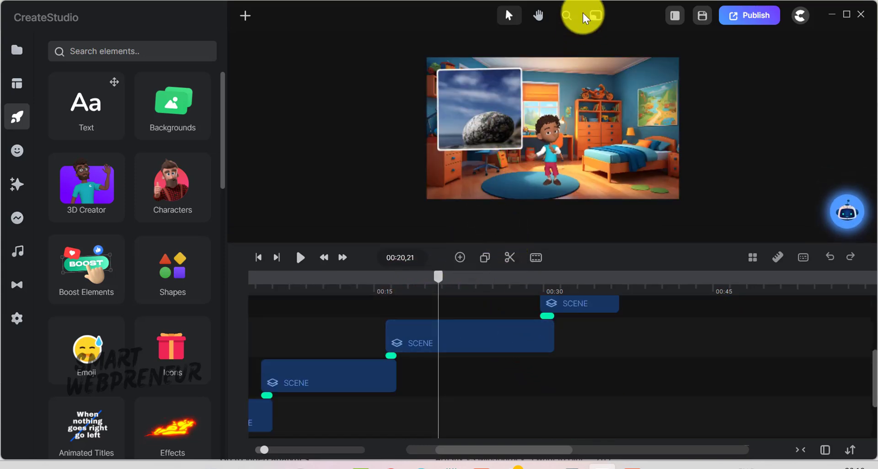
click(565, 13)
click(535, 139)
drag(447, 279, 180, 279)
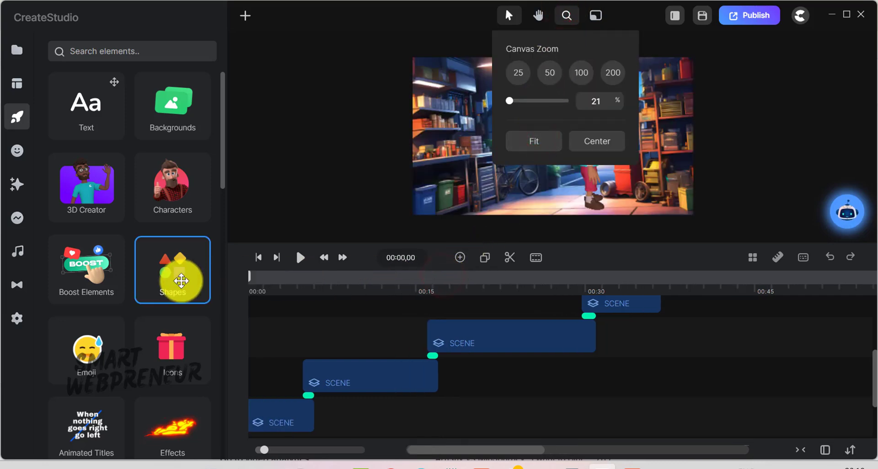
click(300, 258)
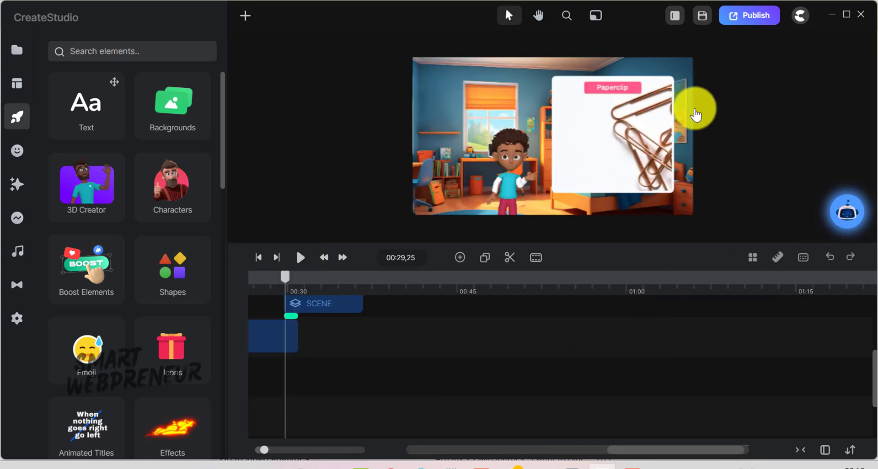
- Look over the Publish export options, then exit the template project
click(751, 17)
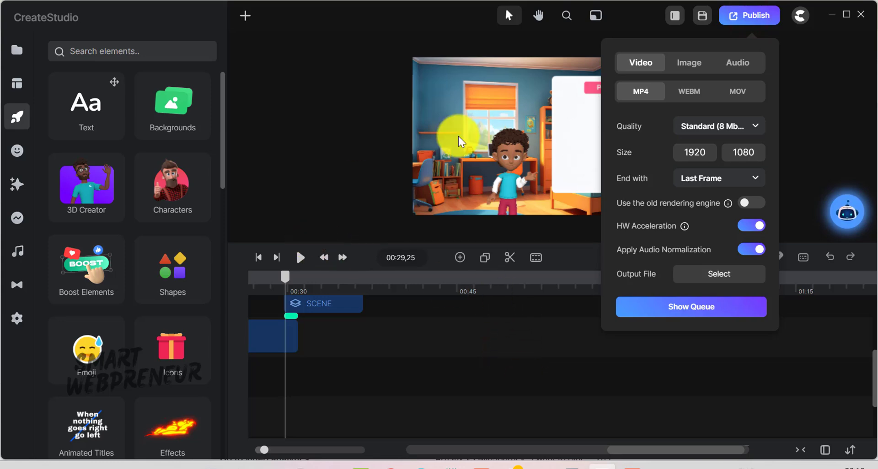
click(801, 16)
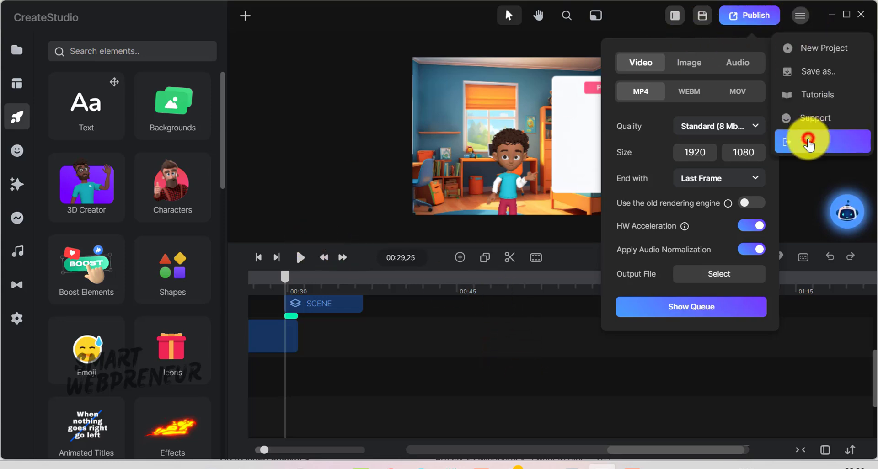
click(809, 143)
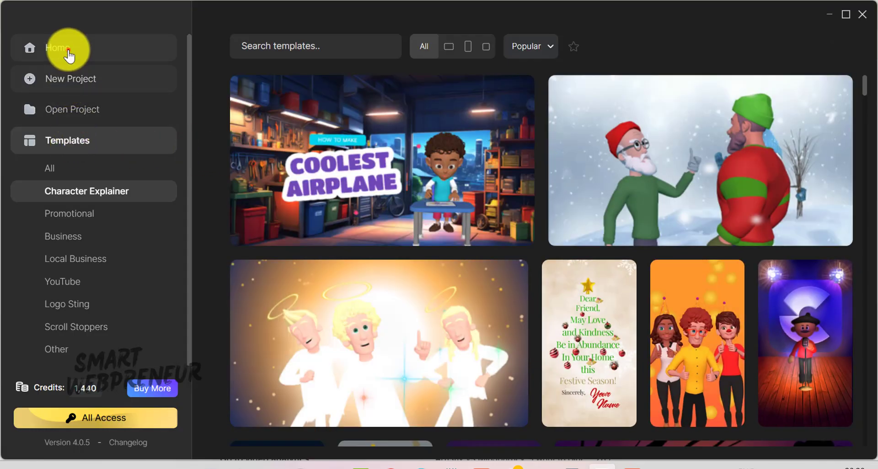
- Launch the A.I. Shorts Builder from Home with vertical 9:16 format and English language
click(67, 48)
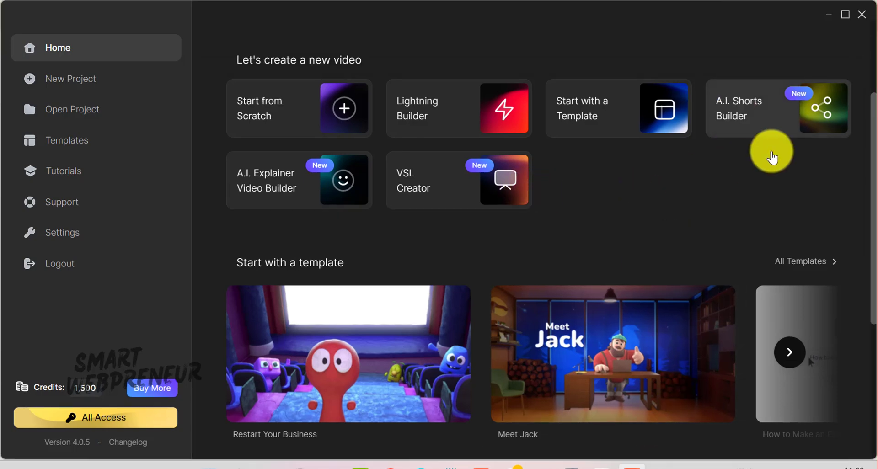
click(732, 111)
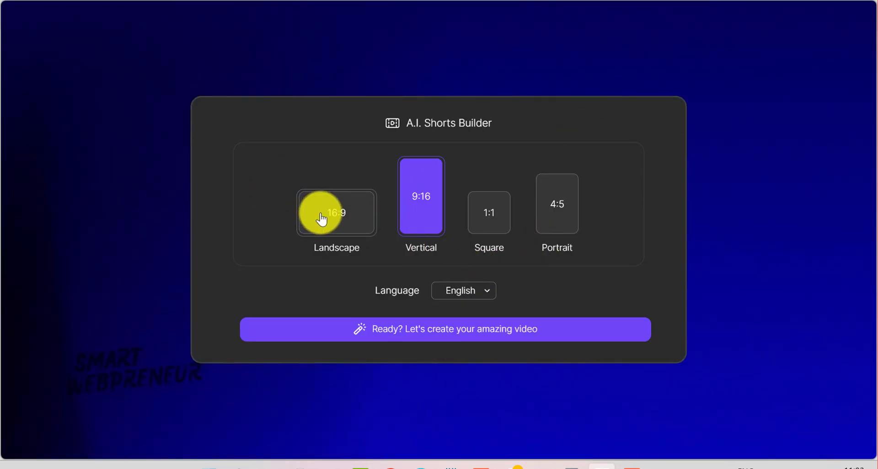
click(557, 204)
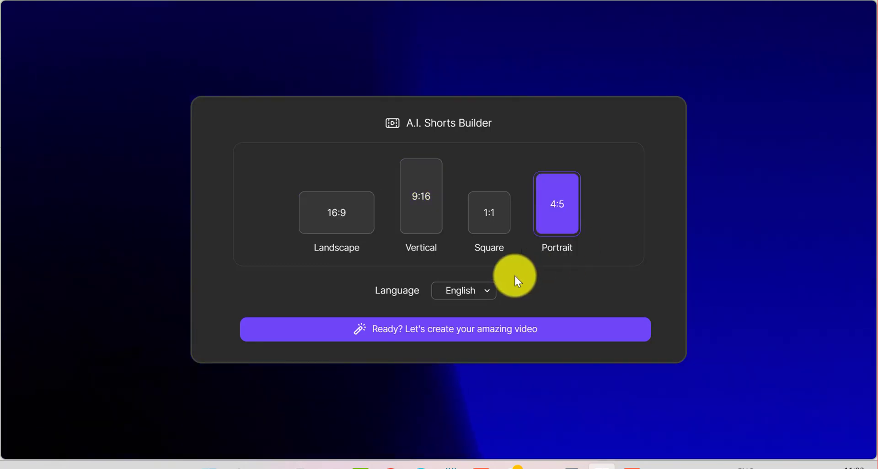
click(482, 293)
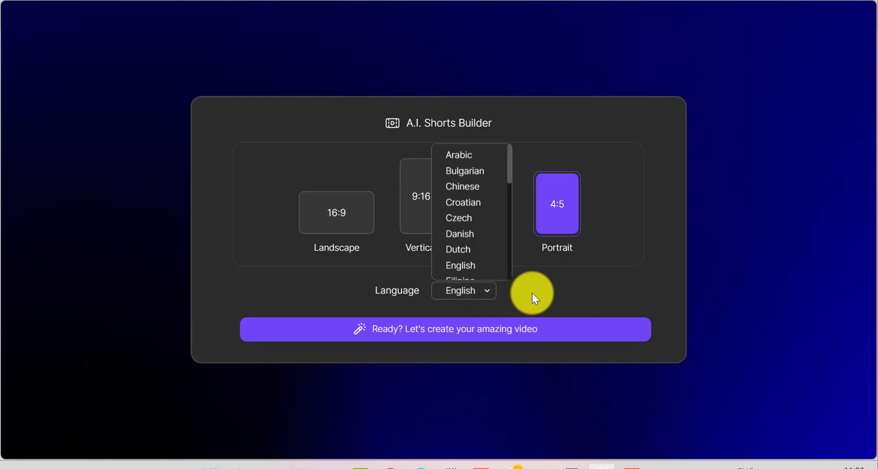
click(476, 266)
click(410, 215)
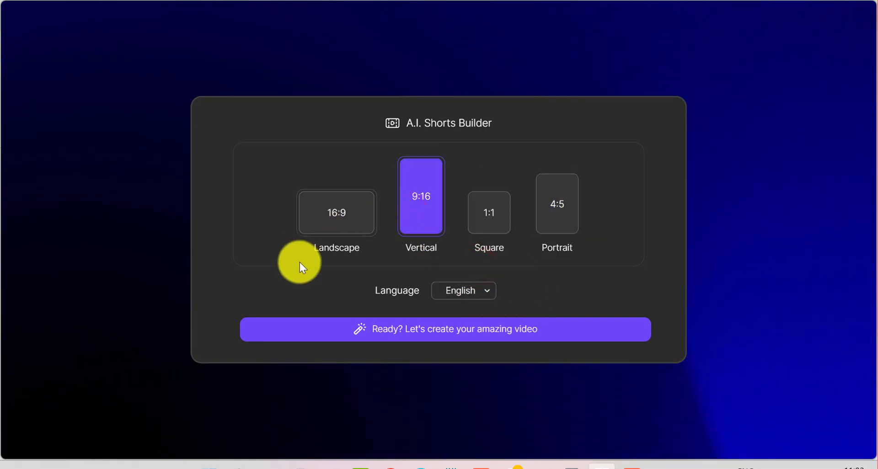
- Choose the History theme and enter a prompt about building the Great Wall of China
click(449, 330)
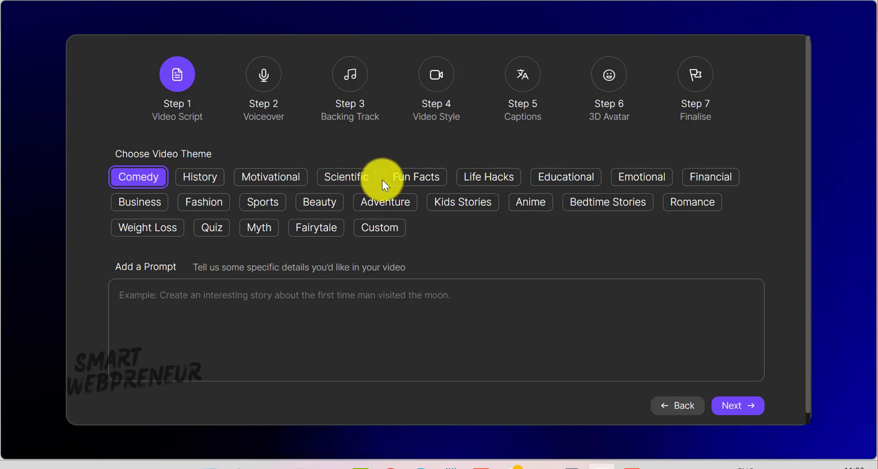
click(214, 184)
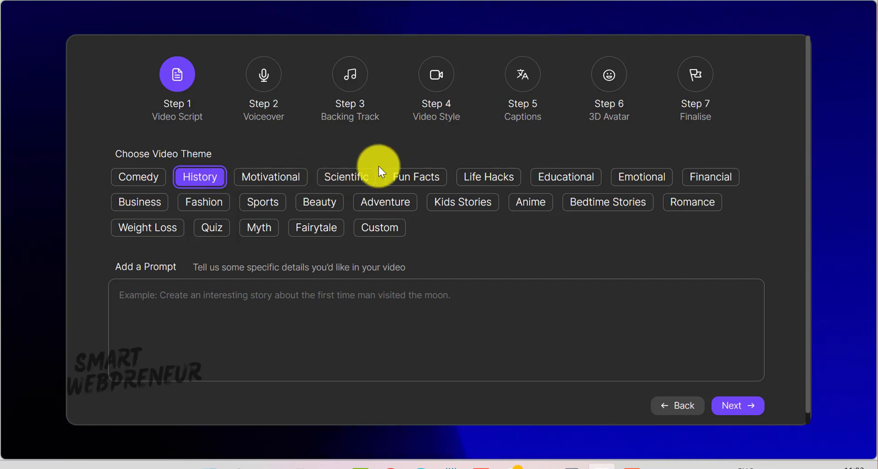
click(206, 302)
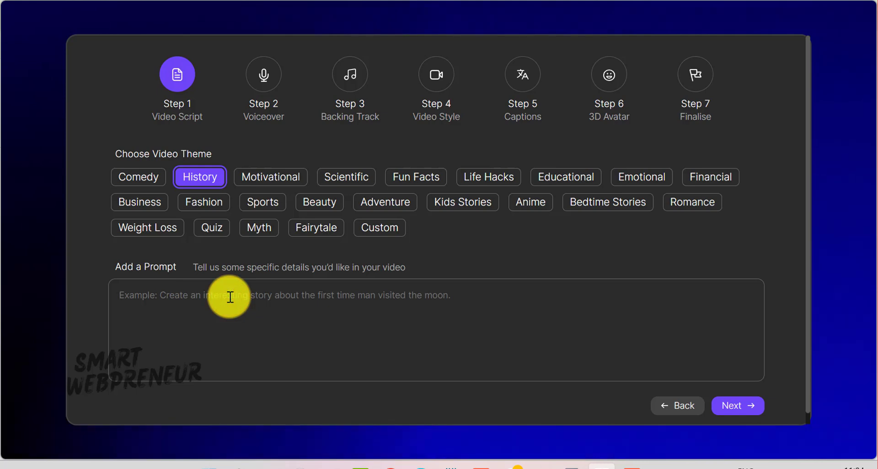
text(Create a short animated history lesson about the construction of the Great Wall of China, highlighting the different dynasties involved and the engineering feats.)
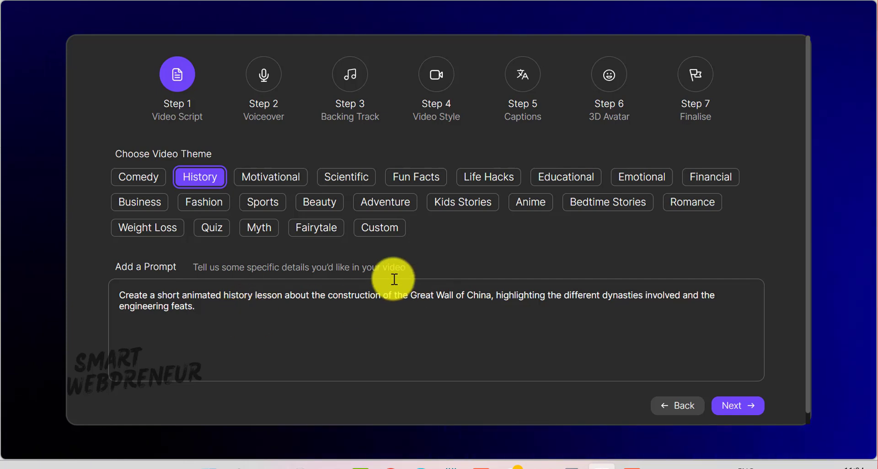
click(416, 331)
- Select Brian as the voice narrator and continue to Backing Track, leaving No Music
click(743, 405)
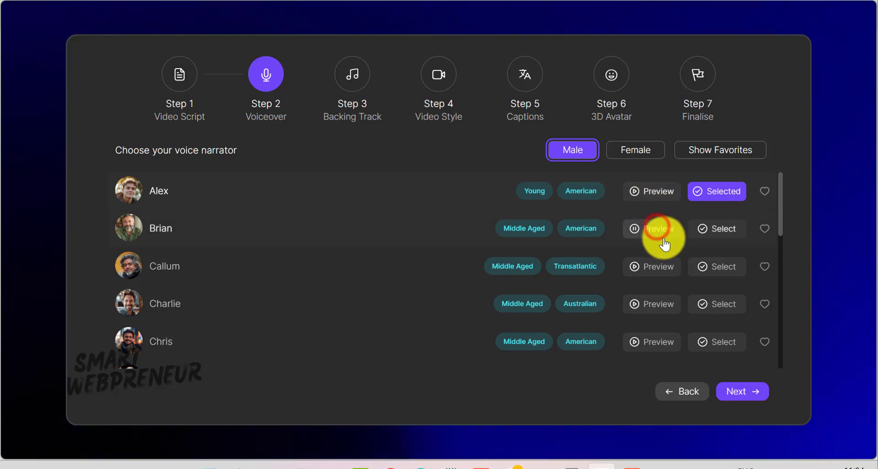
click(744, 237)
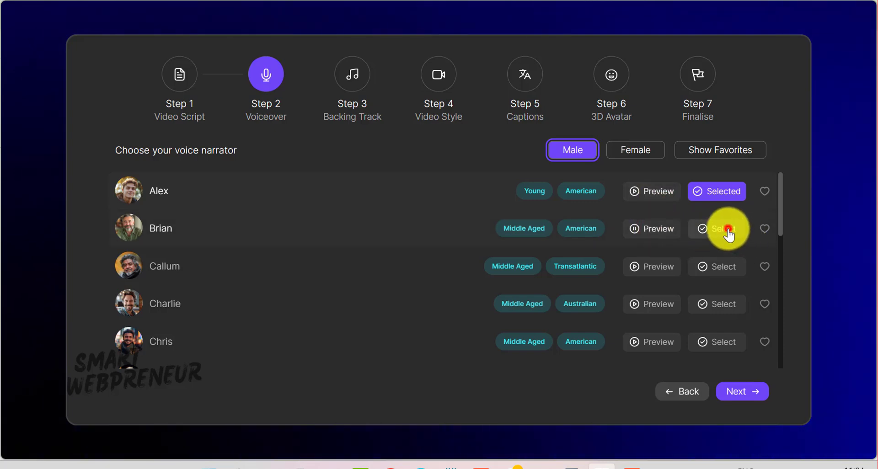
click(765, 228)
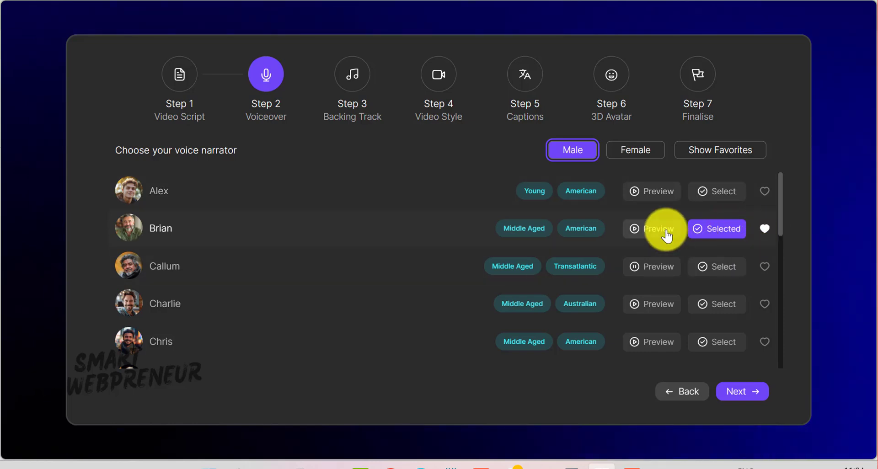
click(749, 392)
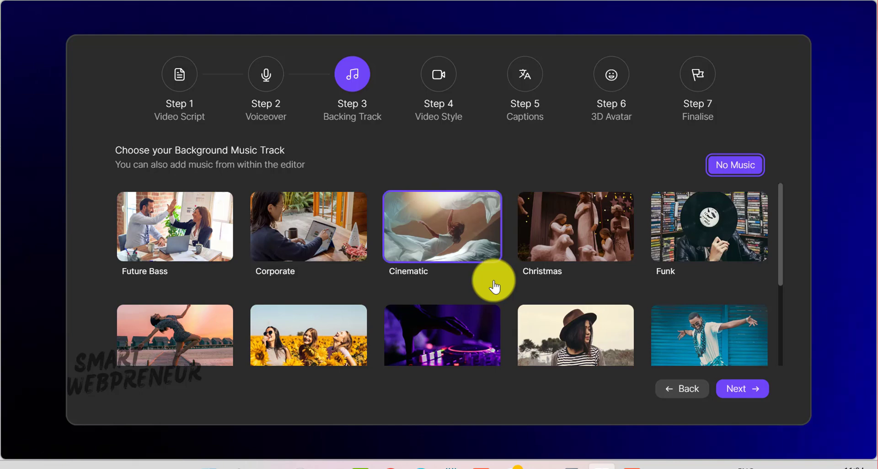
scroll(526, 243, down, 3)
scroll(595, 199, up, 3)
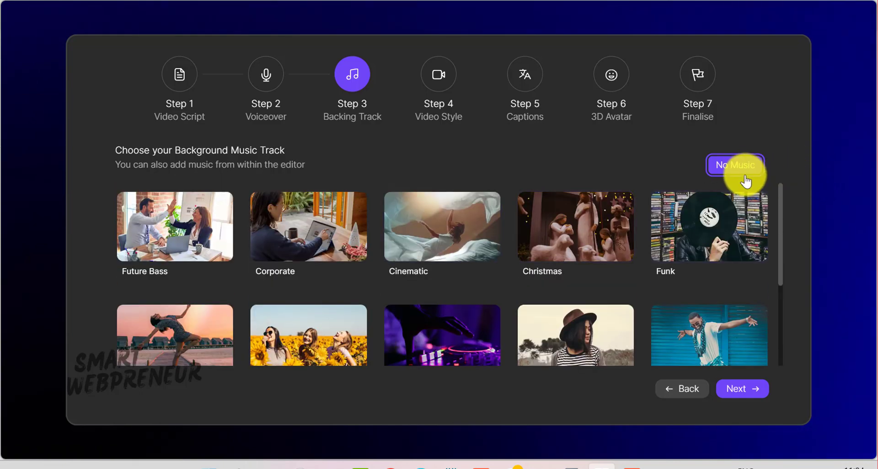
- Keep the disney-pixar video style and continue to captions
click(743, 393)
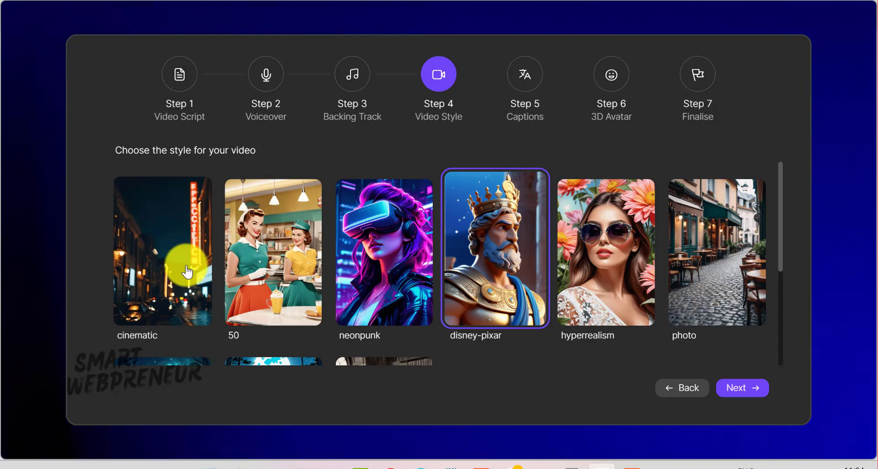
scroll(261, 267, down, 3)
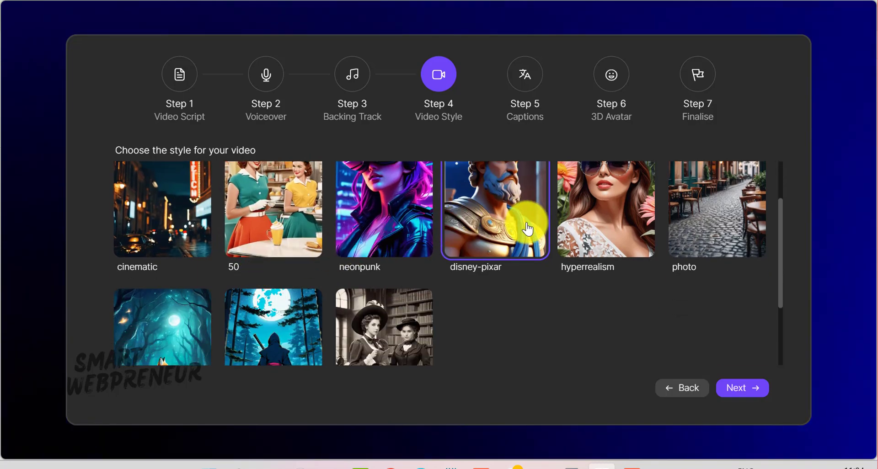
scroll(577, 224, down, 3)
scroll(512, 245, down, 2)
scroll(519, 273, up, 7)
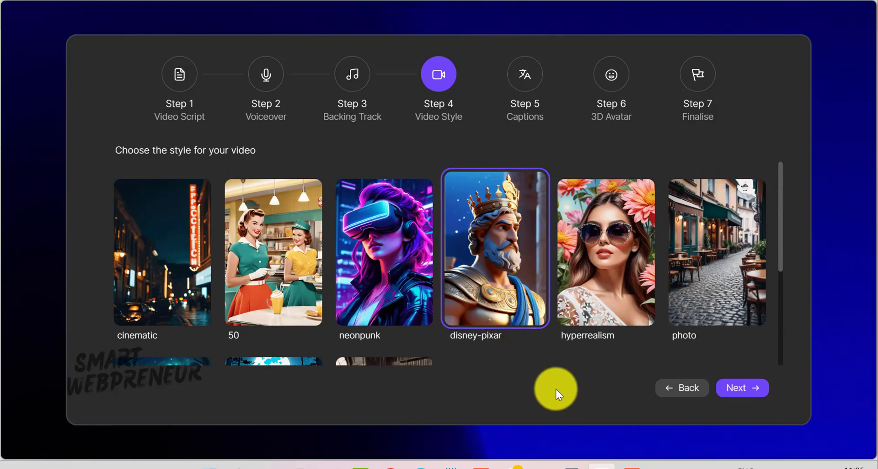
click(751, 390)
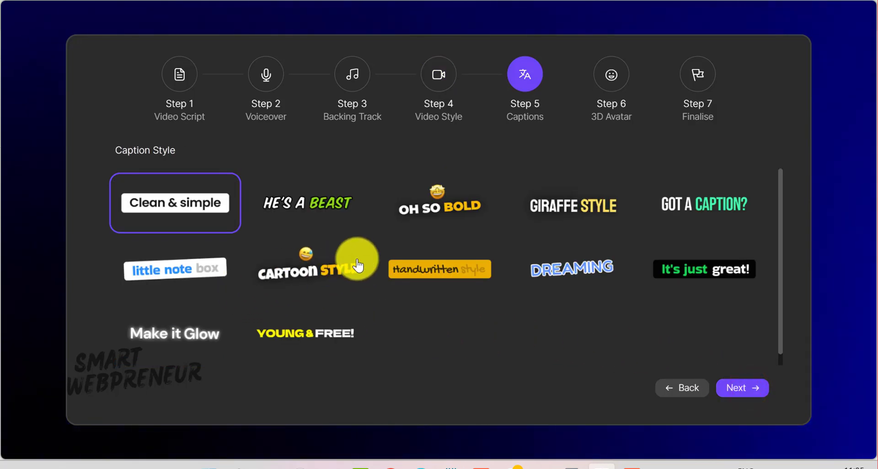
- Choose OH SO BOLD captions and skip the 3D avatar to reach Finalise
click(439, 204)
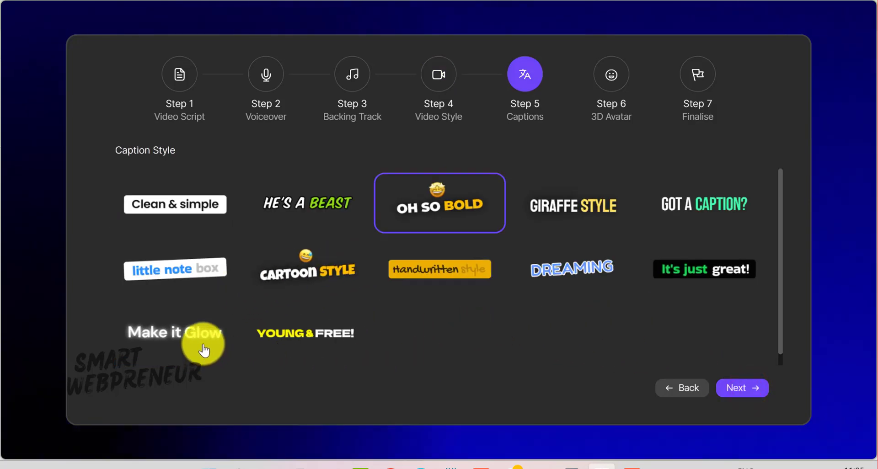
click(759, 391)
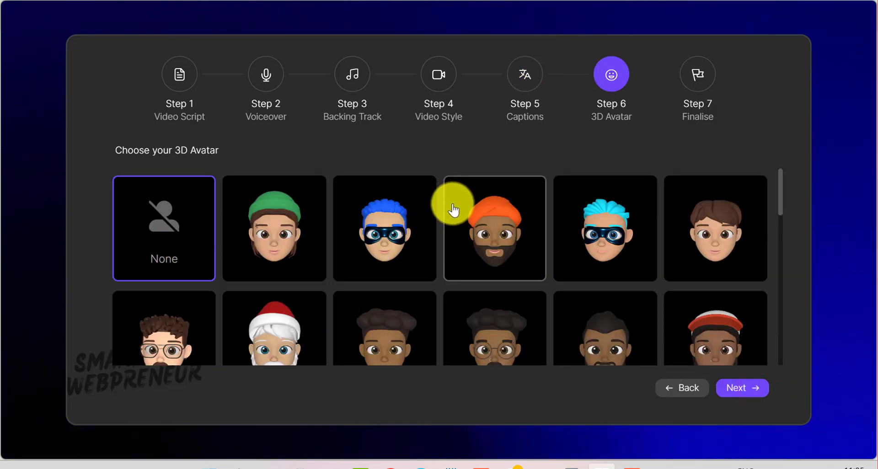
scroll(517, 220, down, 3)
scroll(522, 236, down, 5)
scroll(471, 232, down, 3)
scroll(481, 226, up, 15)
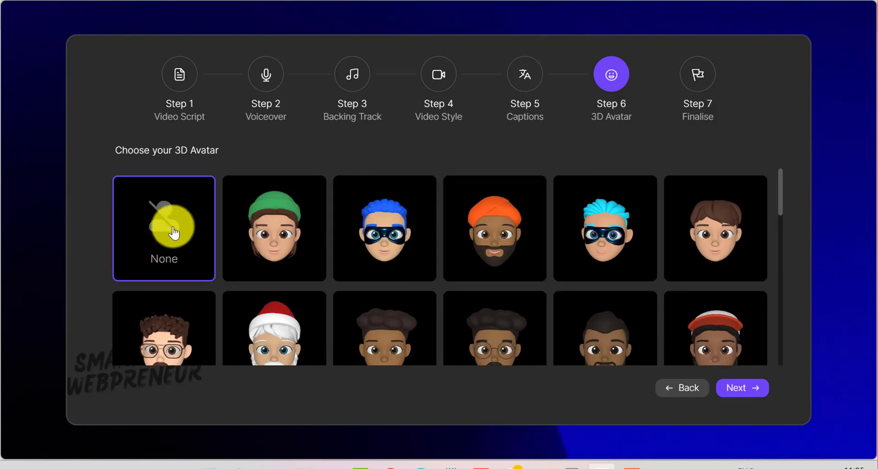
click(734, 392)
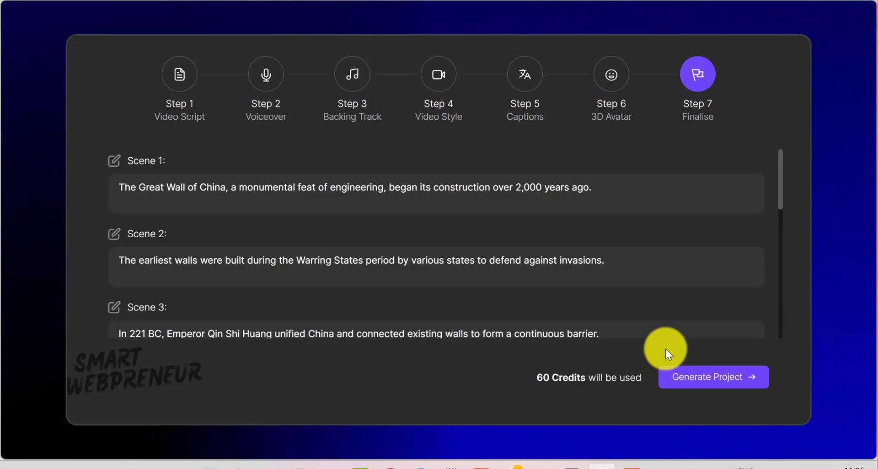
- Review the Great Wall scene script, generate the project and play it in the editor
scroll(529, 211, down, 2)
scroll(526, 201, down, 3)
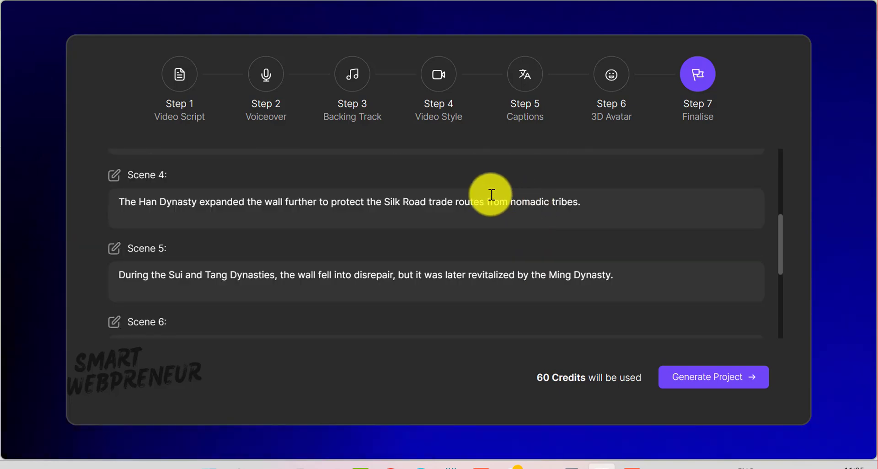
scroll(491, 195, down, 2)
scroll(492, 193, down, 3)
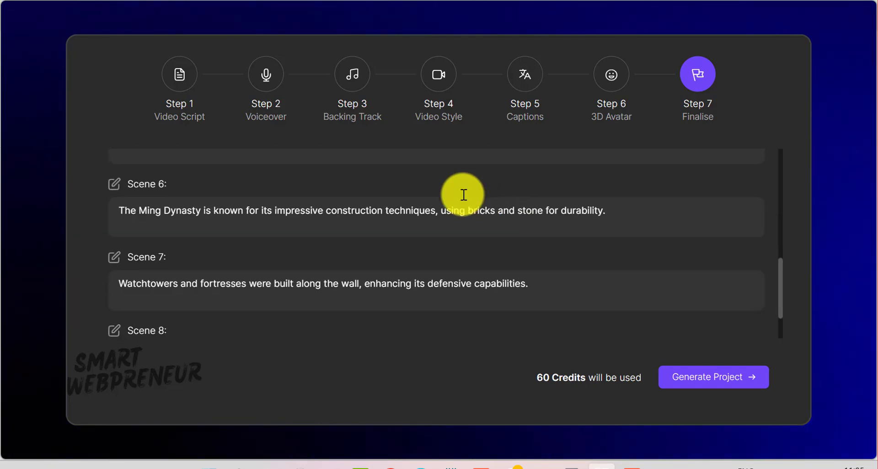
scroll(387, 204, up, 5)
scroll(392, 208, up, 5)
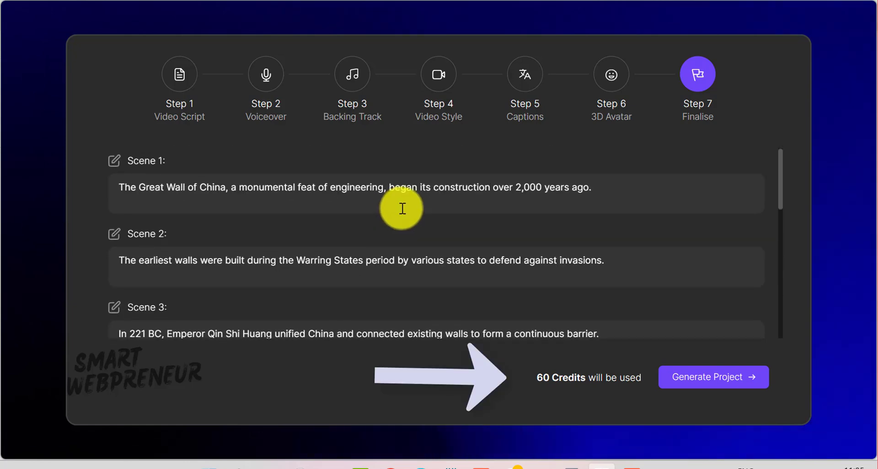
click(698, 380)
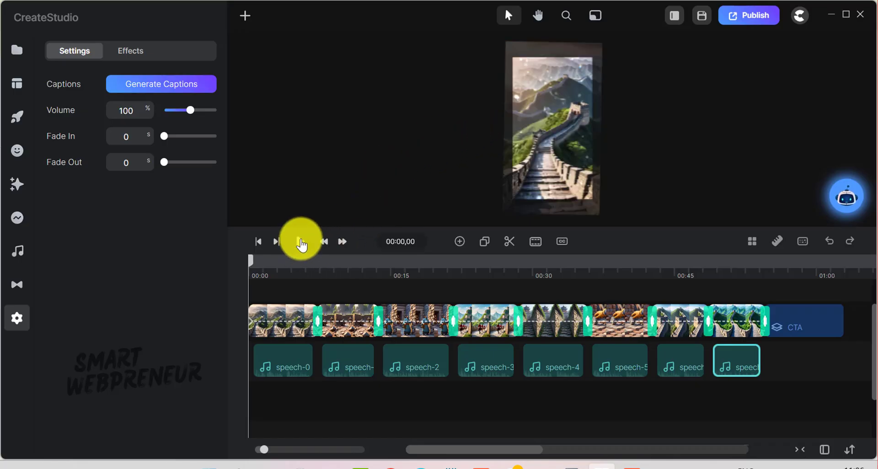
click(301, 246)
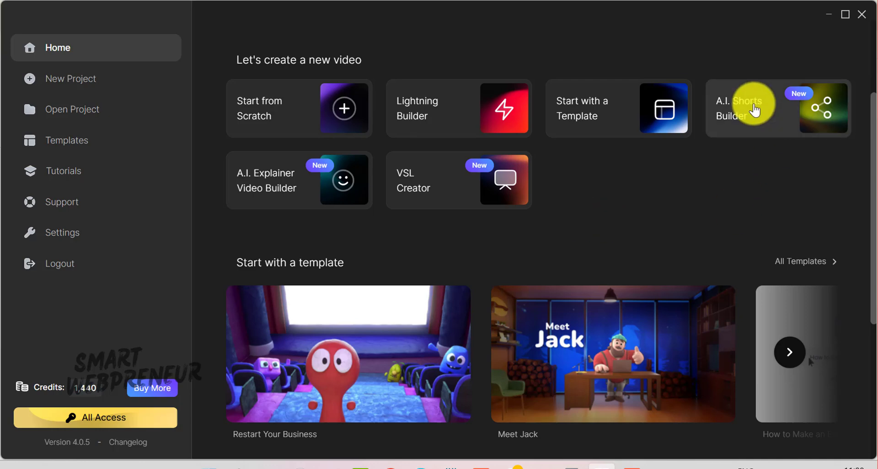
- Start an A.I. Explainer project with the Educational prompt 'Make a video explaining the evolution of humans'
click(259, 190)
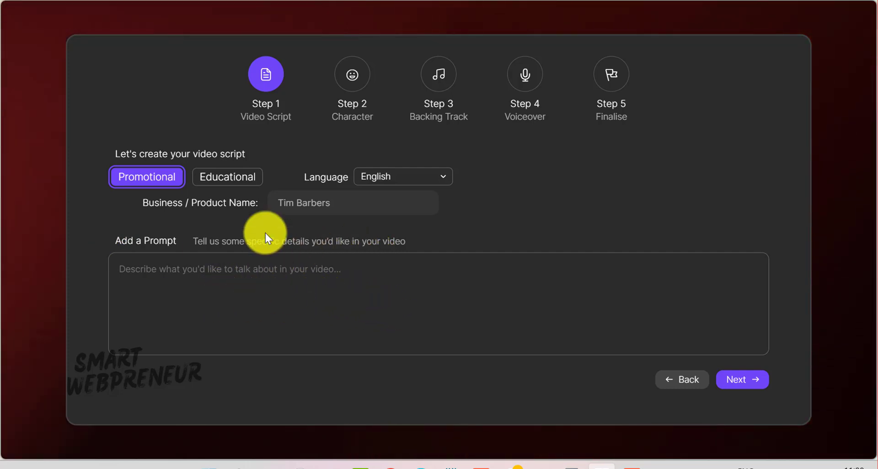
click(232, 174)
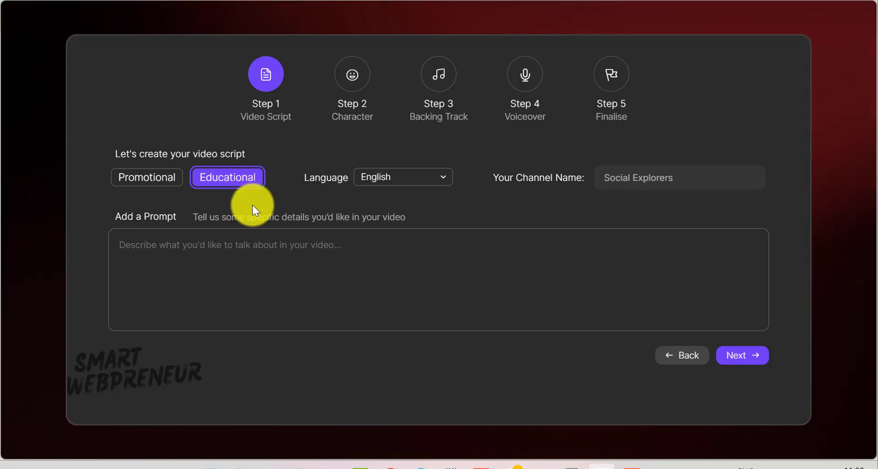
click(451, 205)
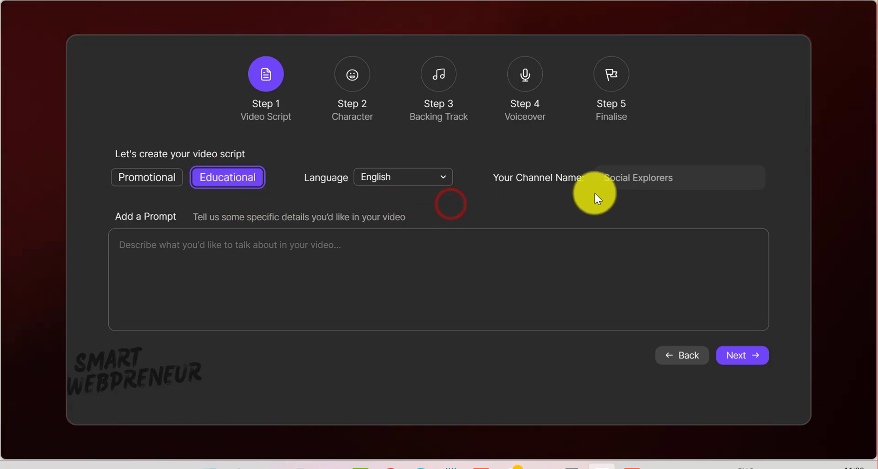
click(353, 249)
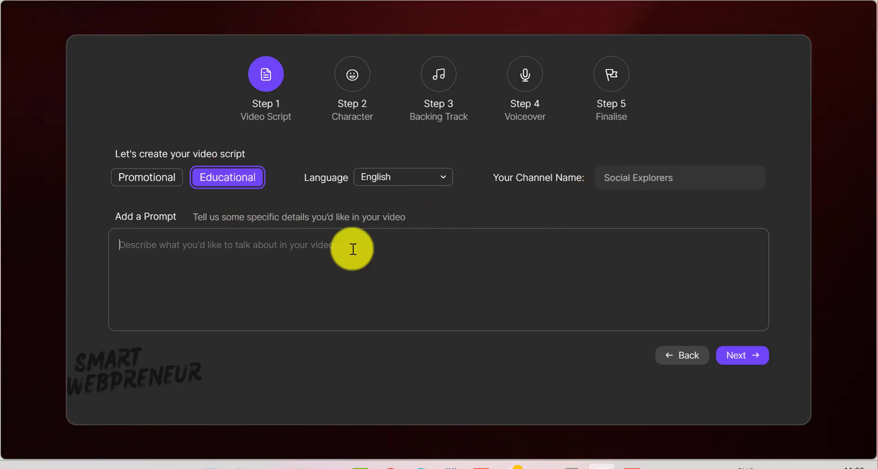
text(Make a video expalining the evolution of humans)
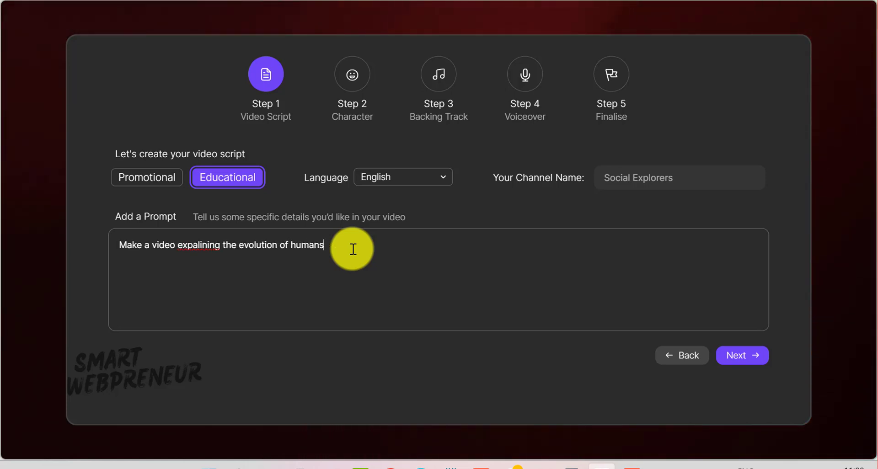
click(195, 241)
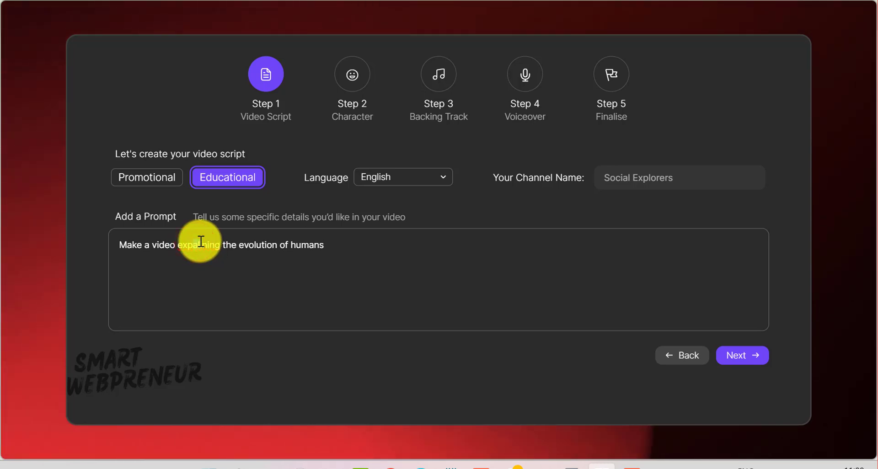
click(343, 248)
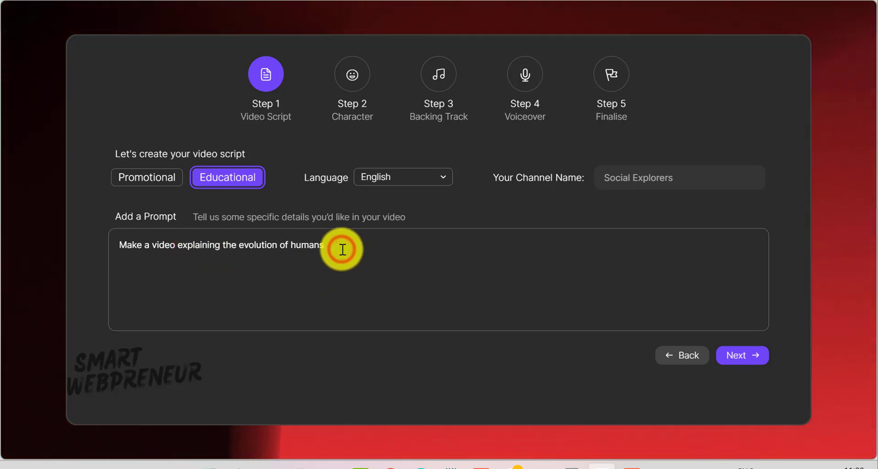
- Name the channel 'Demo' and continue to character selection
click(676, 181)
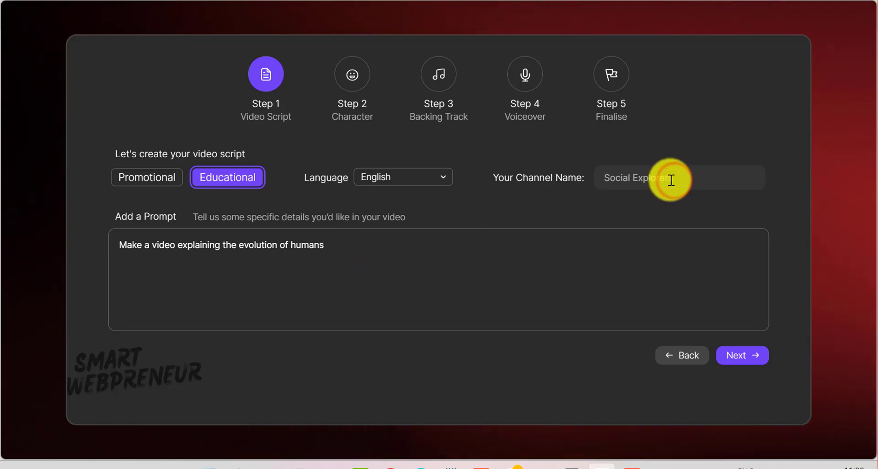
text(Demo)
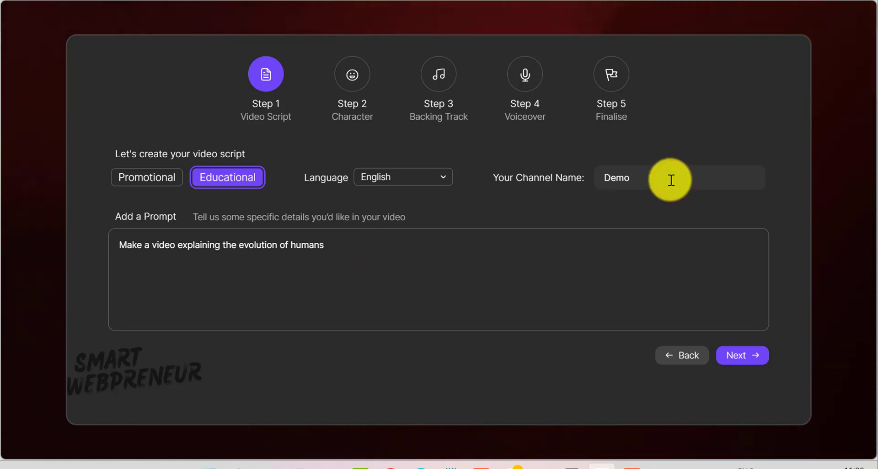
click(751, 366)
- Filter to female characters and pick the red-haired female character
click(320, 231)
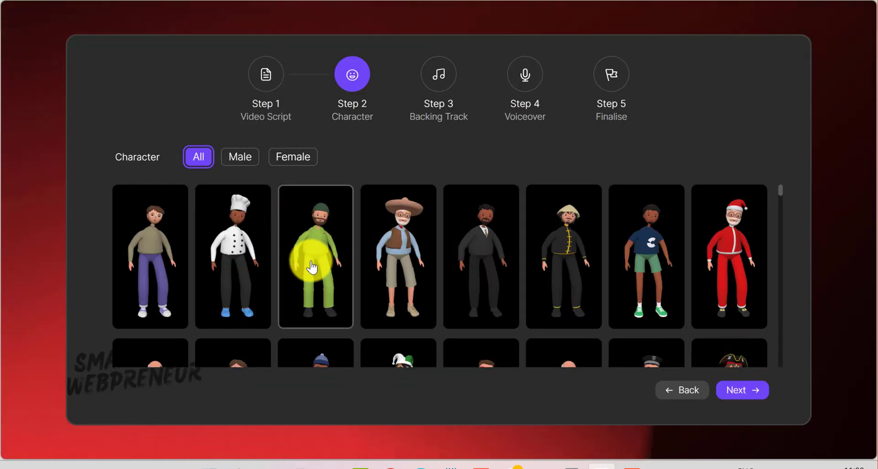
click(475, 250)
scroll(475, 250, down, 2)
scroll(471, 242, down, 2)
scroll(465, 245, down, 2)
click(292, 157)
click(322, 259)
click(729, 349)
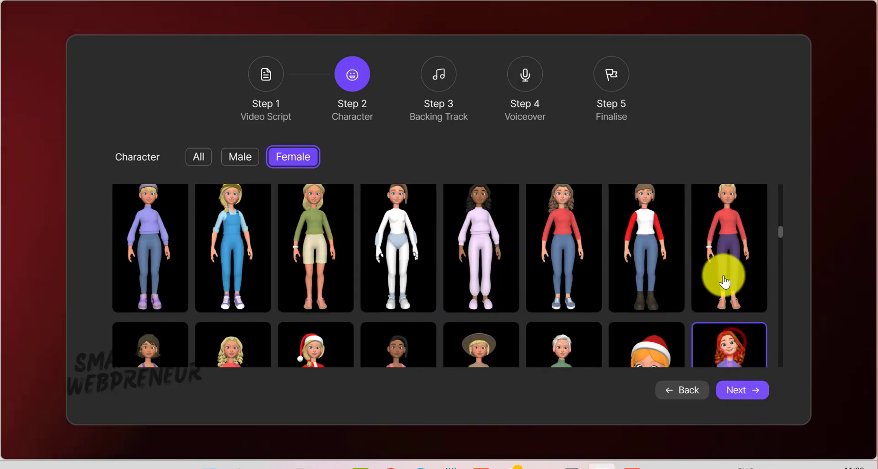
scroll(720, 293, down, 2)
click(745, 390)
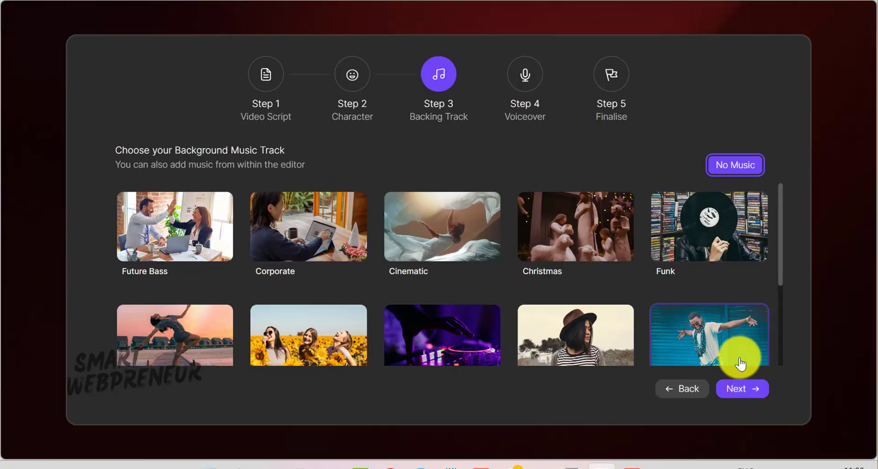
- Choose female narrator Aria, mark her as a favourite, and advance to Finalise
click(748, 391)
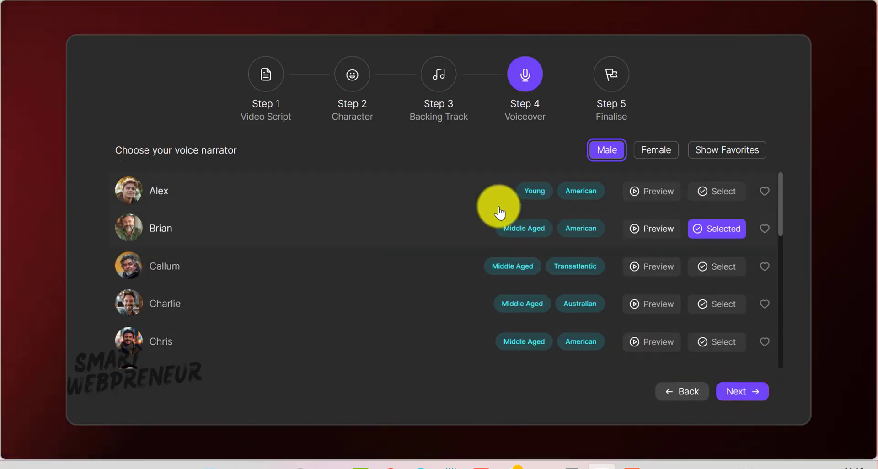
click(668, 158)
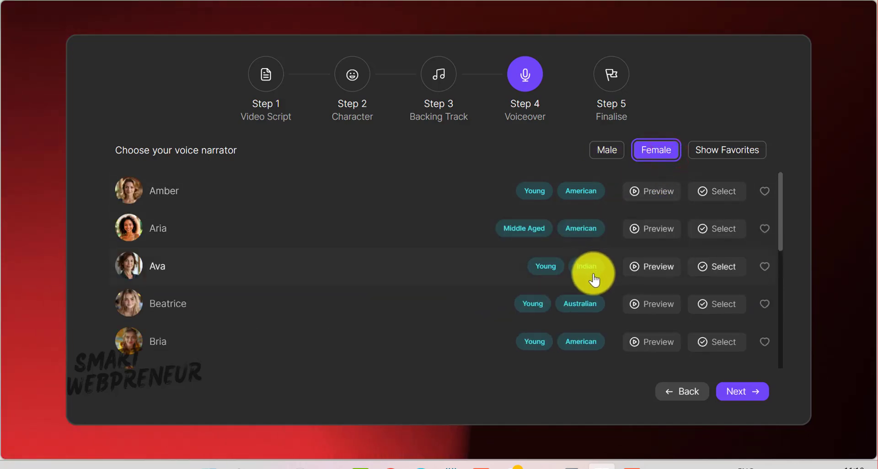
click(727, 228)
click(765, 229)
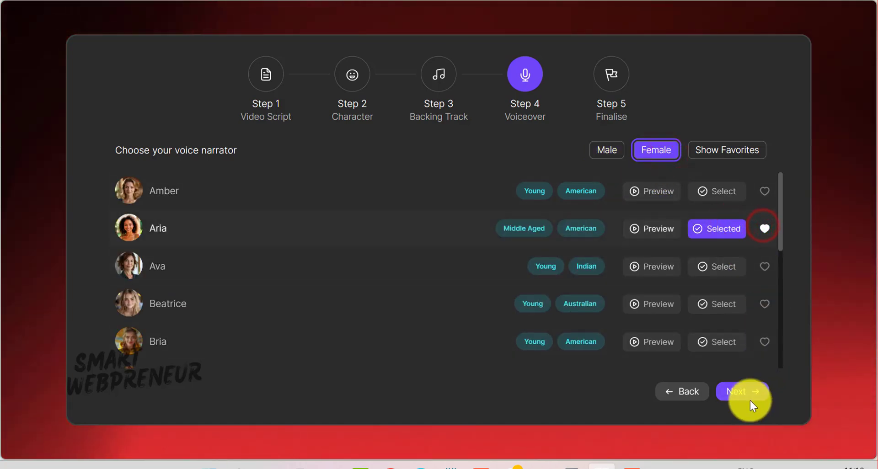
click(746, 392)
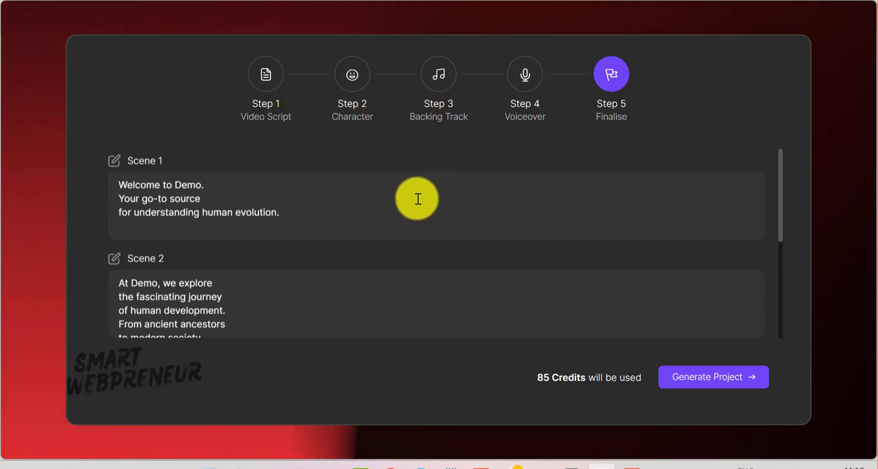
- Scroll through the four-scene human-evolution script at Finalise
scroll(462, 208, down, 2)
scroll(466, 210, down, 1)
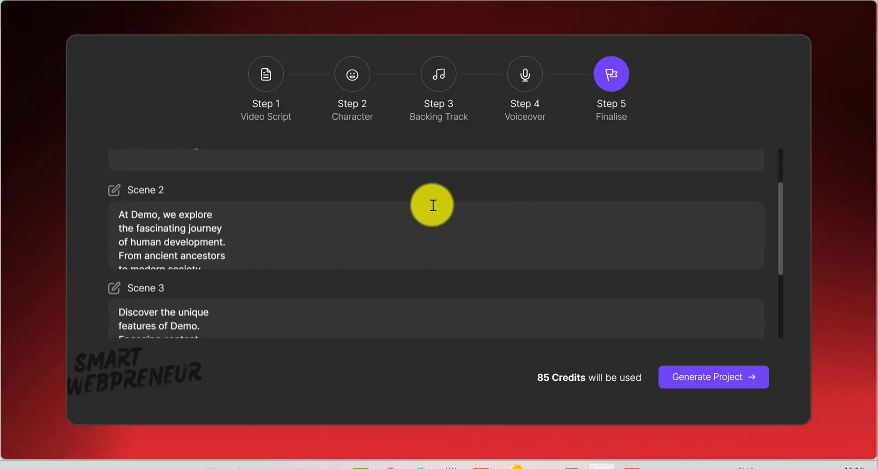
scroll(238, 203, down, 2)
scroll(328, 219, down, 3)
scroll(329, 219, down, 3)
scroll(327, 224, down, 2)
scroll(337, 288, down, 1)
scroll(393, 284, down, 2)
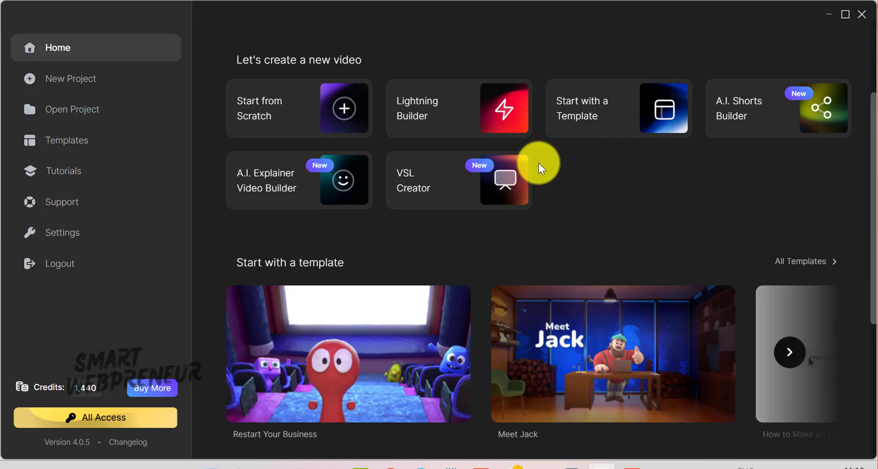
- Answer the 16:9 VSL questionnaire (beginners audience, generating traffic pain point) and generate the sales script
click(435, 195)
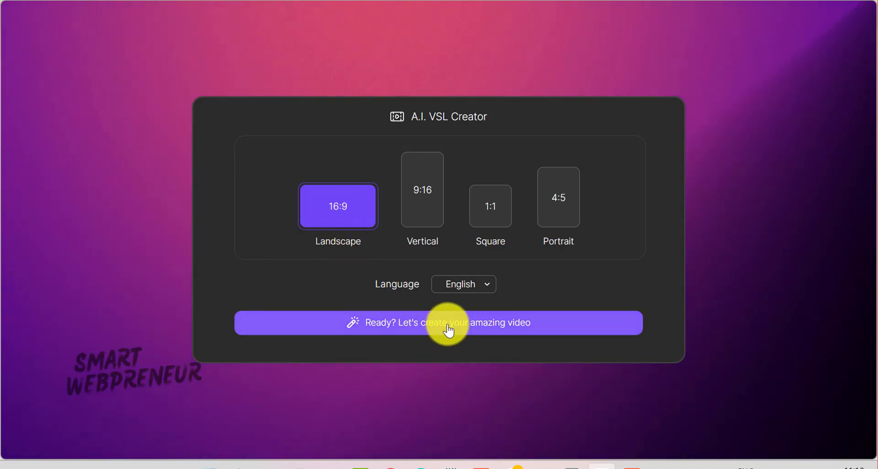
click(447, 328)
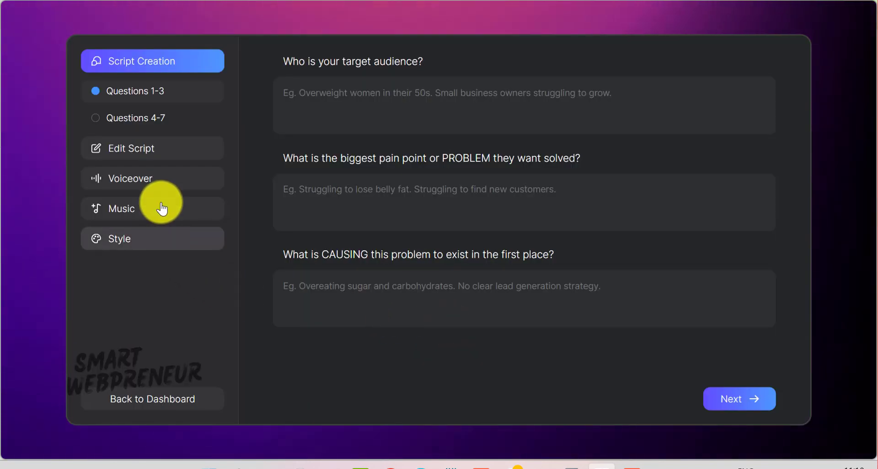
click(350, 95)
text(Beginners in affiliate marketing)
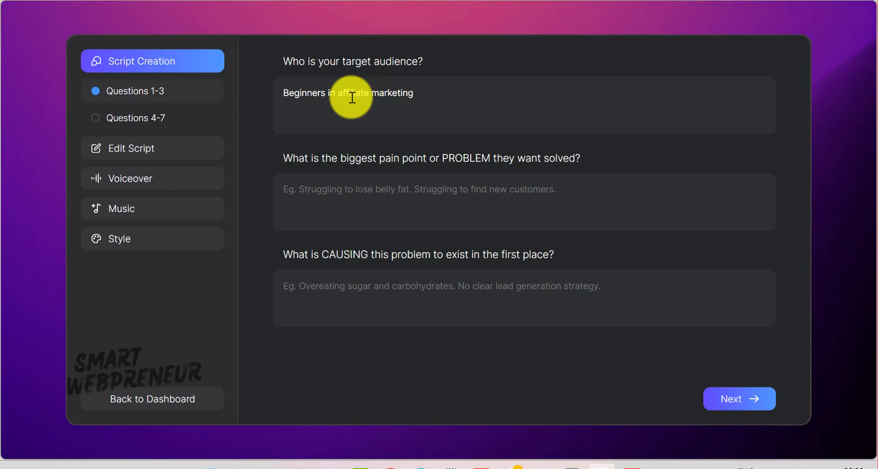
click(443, 195)
text(Generating traf)
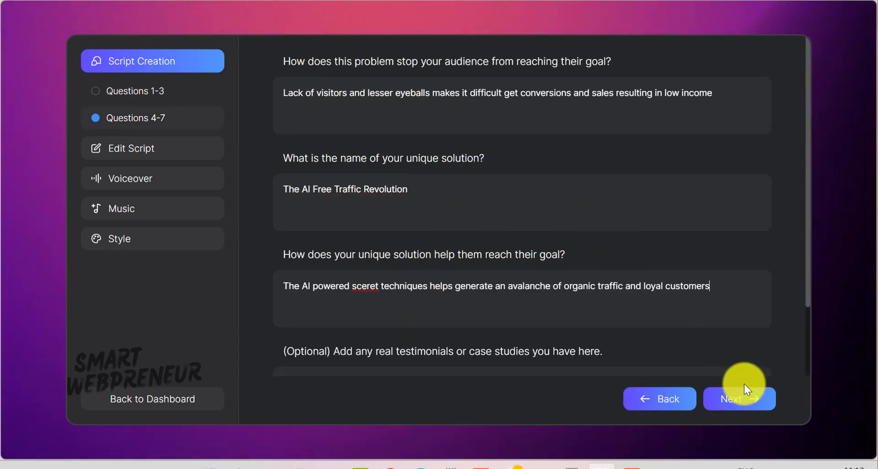
click(746, 404)
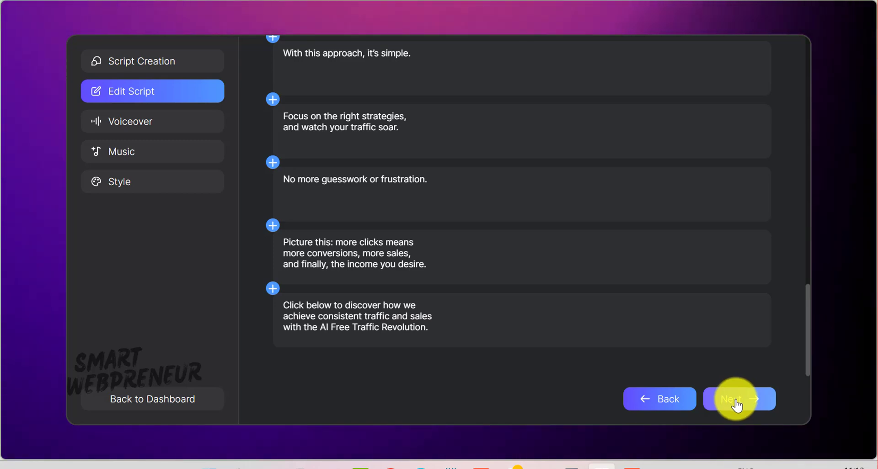
- Choose the old British narrator George as the voiceover and mark him as a favourite
click(735, 401)
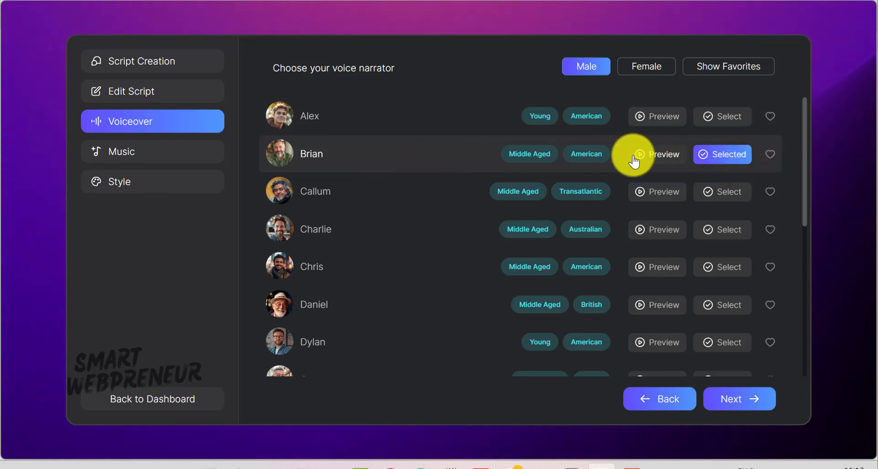
scroll(645, 161, down, 5)
click(721, 215)
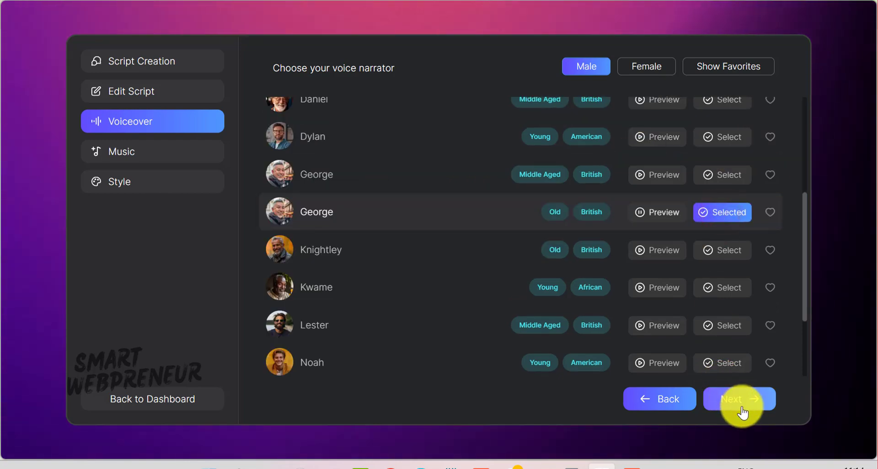
click(770, 213)
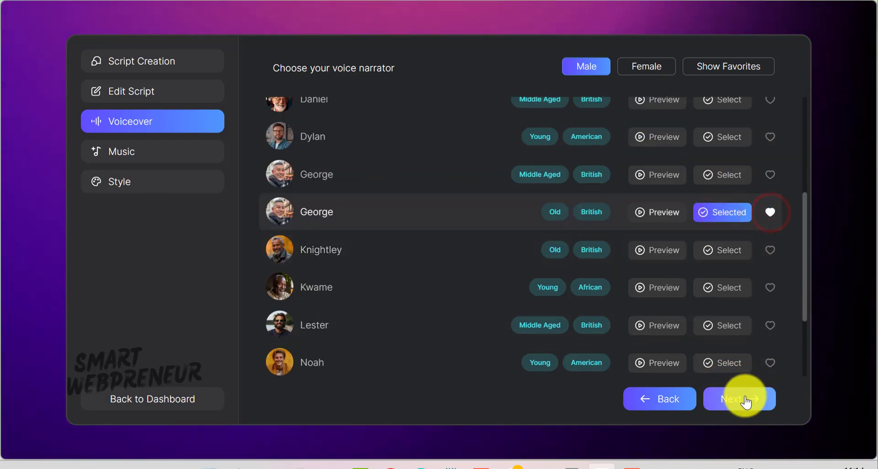
- Skip past music, apply the Simple preset style, generate the VSL project and play its preview
click(746, 401)
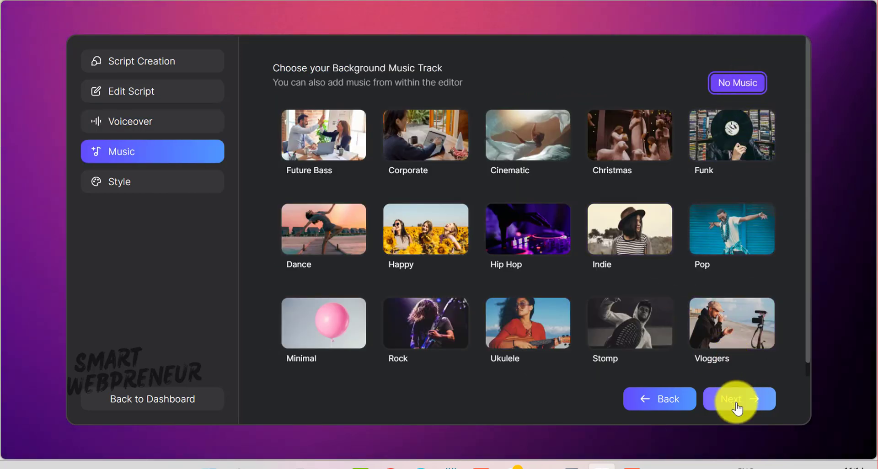
click(736, 402)
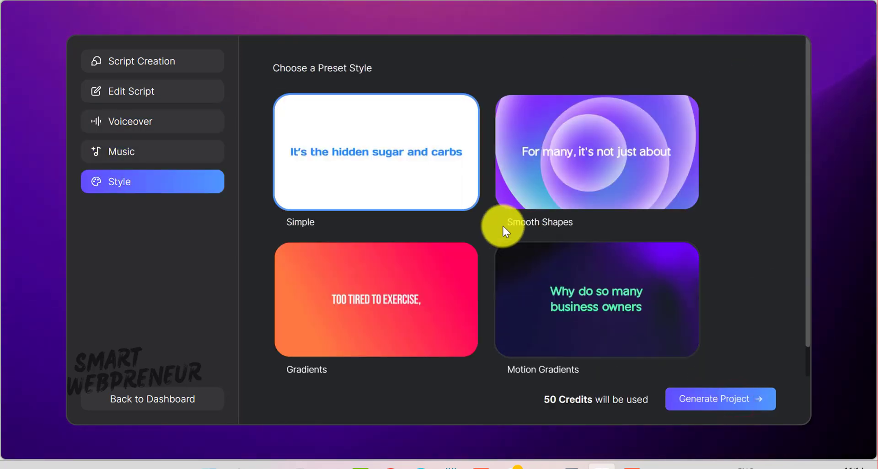
mouse_move(597, 152)
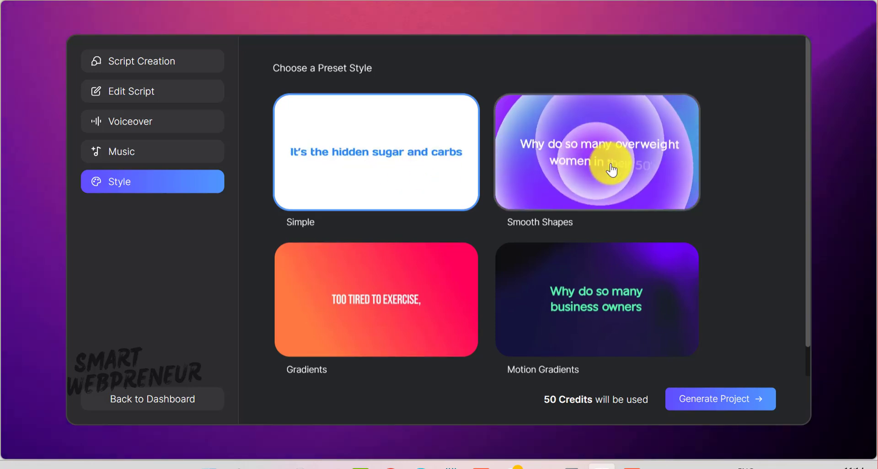
scroll(406, 275, down, 1)
click(407, 164)
click(744, 407)
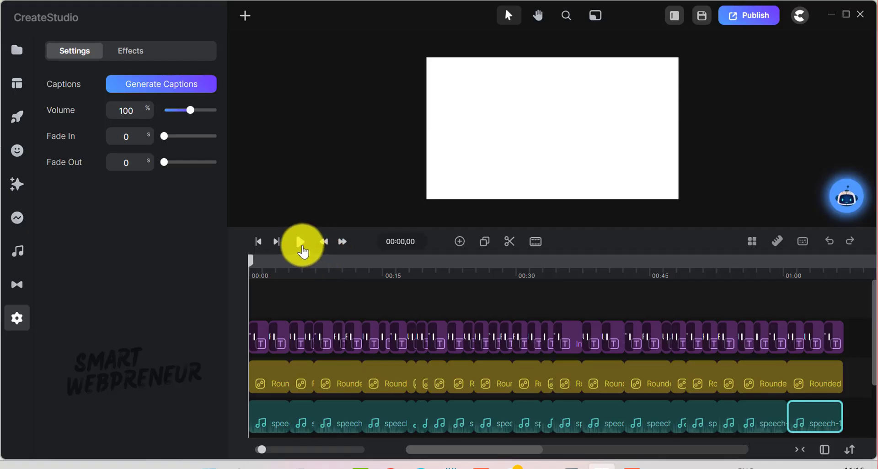
click(301, 243)
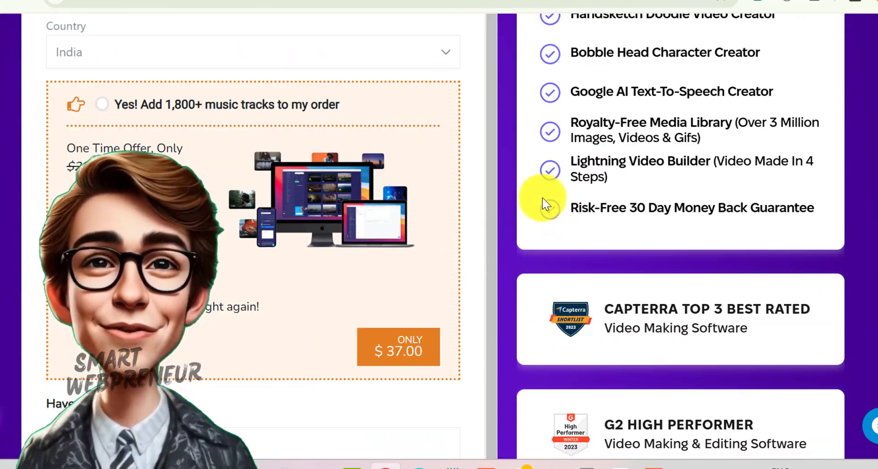
- Scroll down to the $67 checkout order summary and the Get CreateStudio Lifetime section
scroll(617, 204, down, 1)
scroll(674, 204, down, 4)
scroll(603, 196, down, 3)
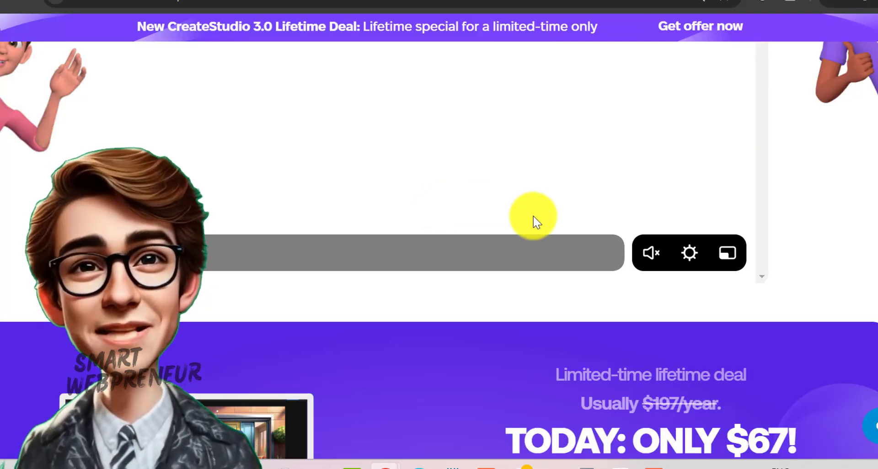
scroll(537, 224, down, 5)
scroll(545, 224, down, 2)
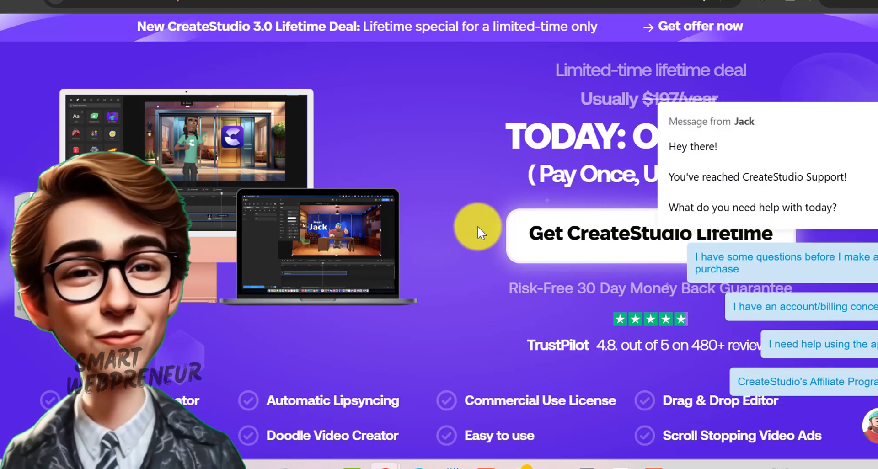
scroll(497, 240, down, 2)
scroll(500, 244, down, 2)
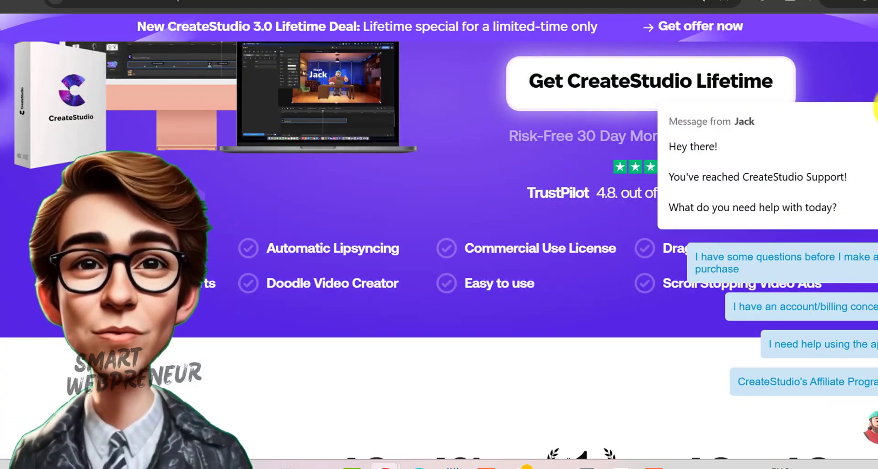